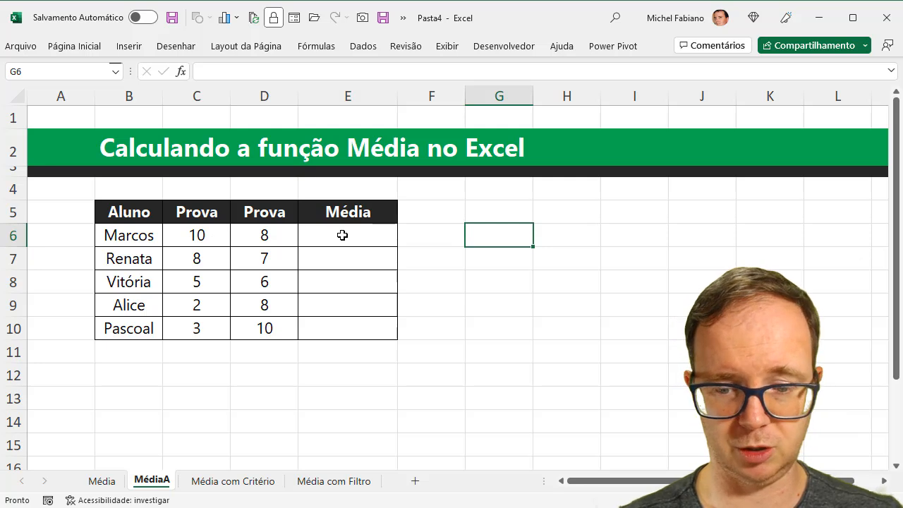
- Calculate the first student's average manually in cell G6 with the formula =(10+8)/2
text(=(1)
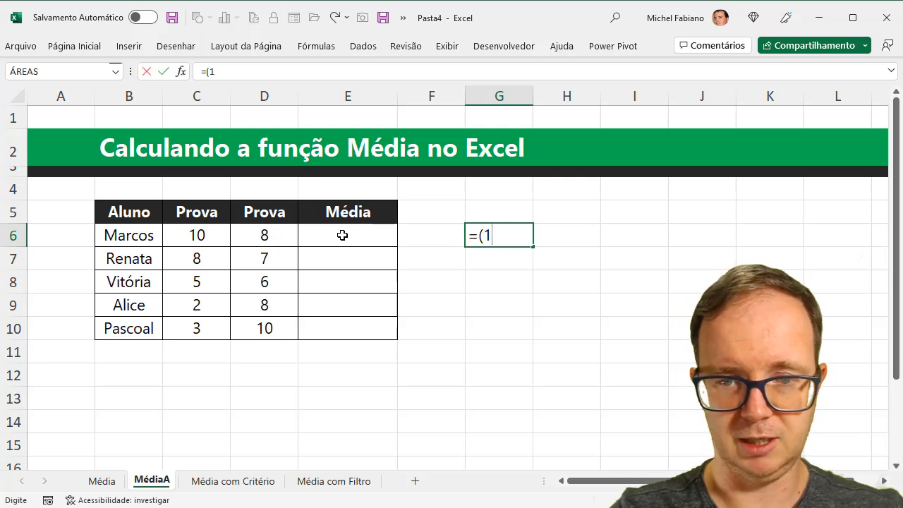
text(0+8)
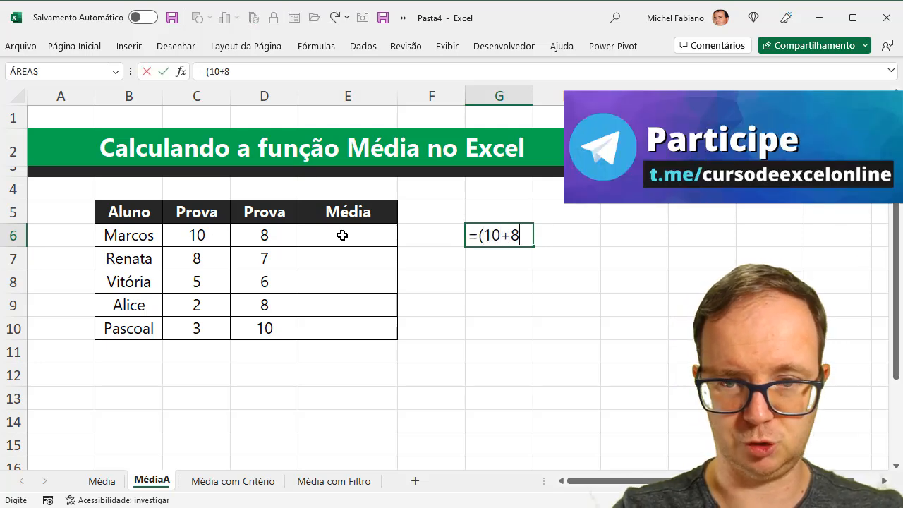
text()/)
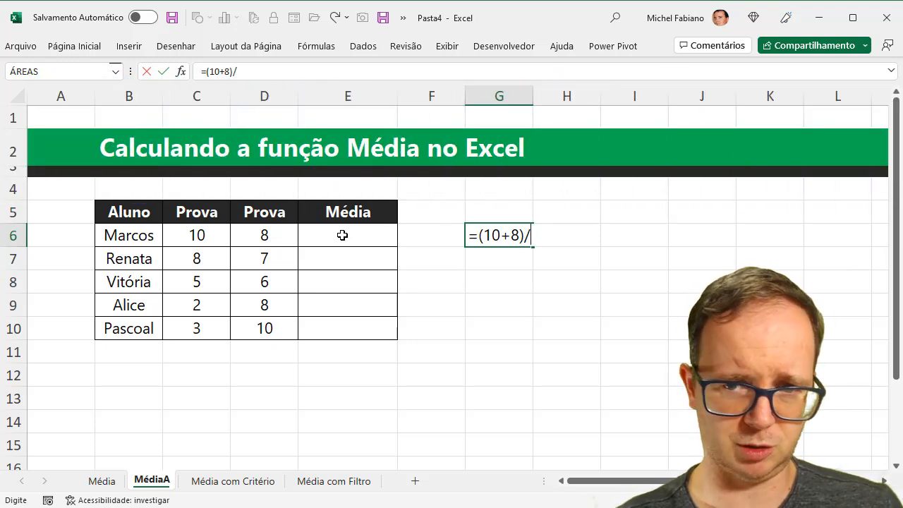
text(2)
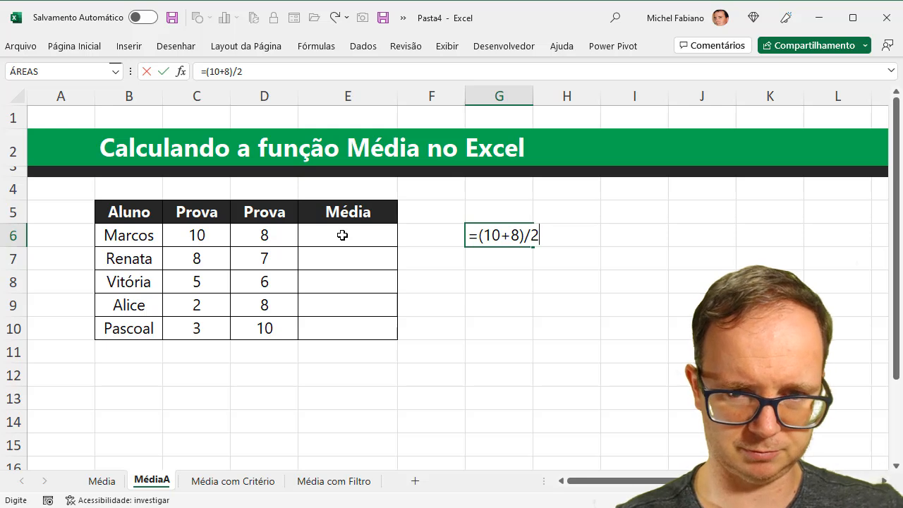
key(Return)
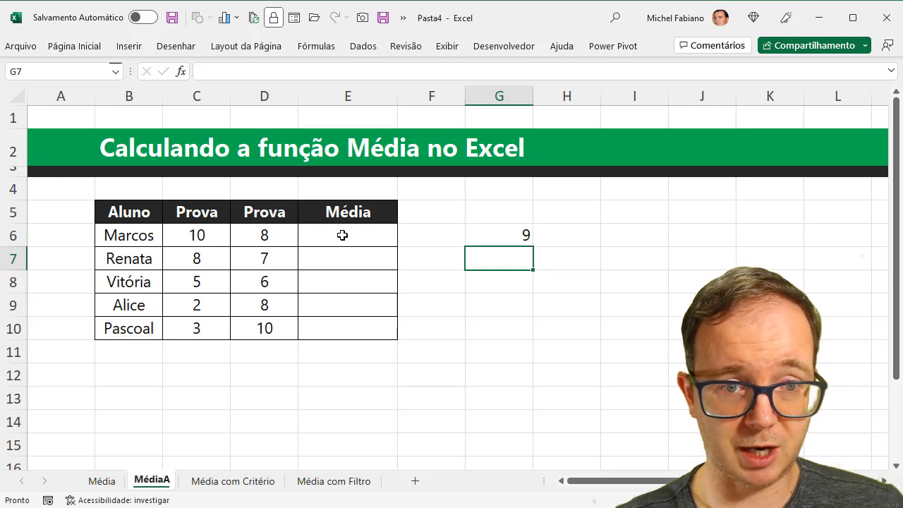
- Enter the formula =média(C6:D6) in cell E6 to average the first student's two test scores
click(343, 235)
text(=média()
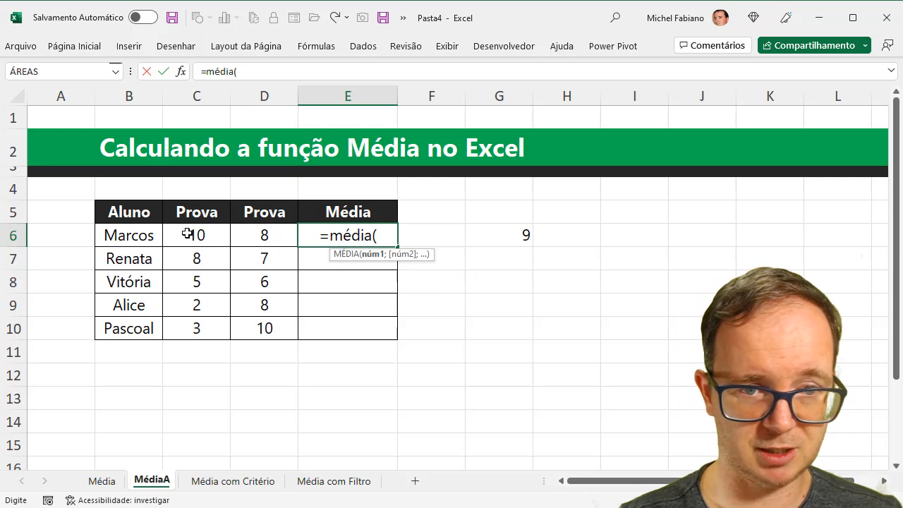
drag(188, 234, 237, 235)
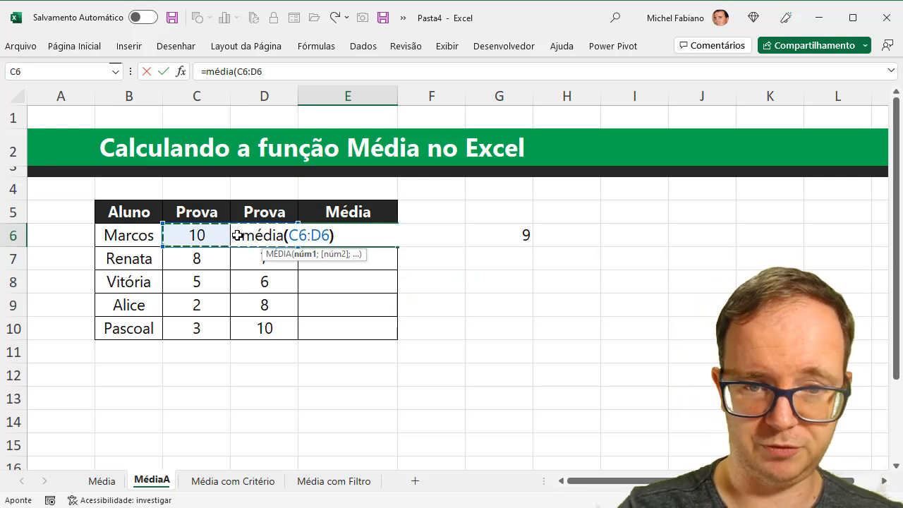
text())
key(Return)
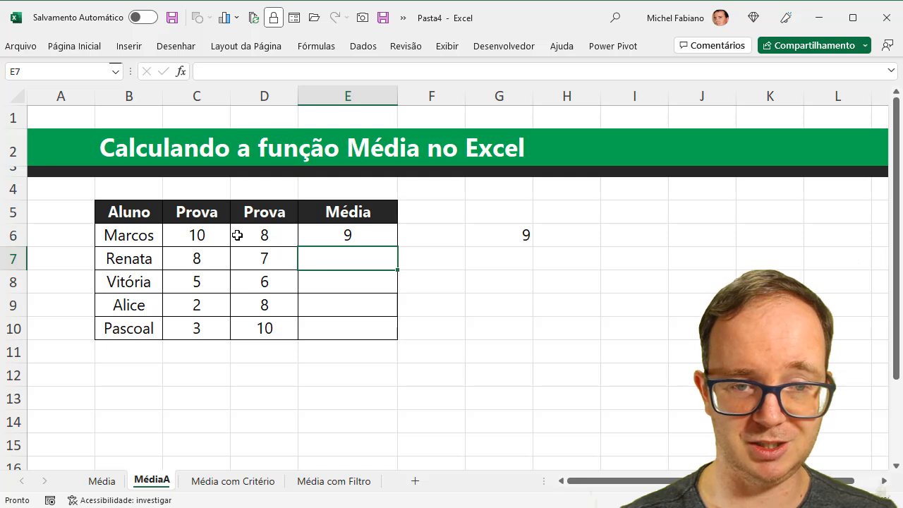
- Average the scores in C7:D7 into E7 with the automatic Média function and fill the formula down to E10
drag(197, 260, 258, 259)
click(90, 47)
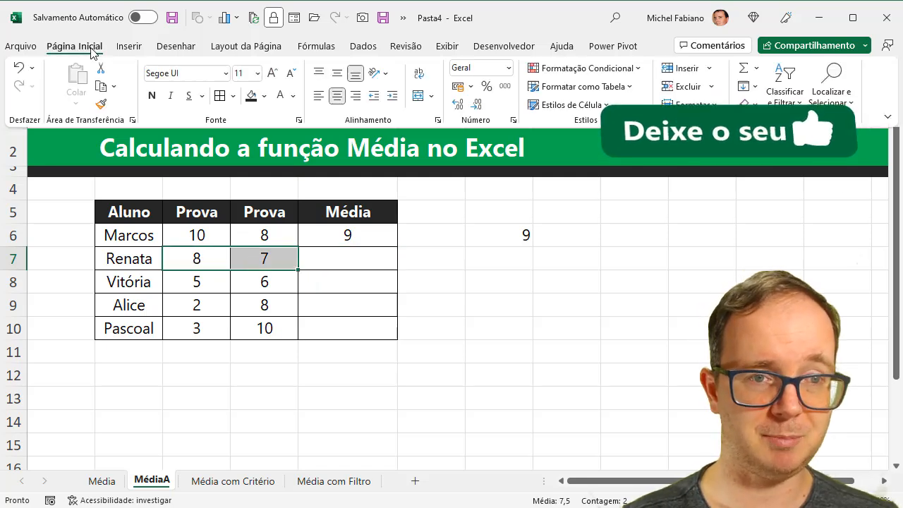
click(758, 70)
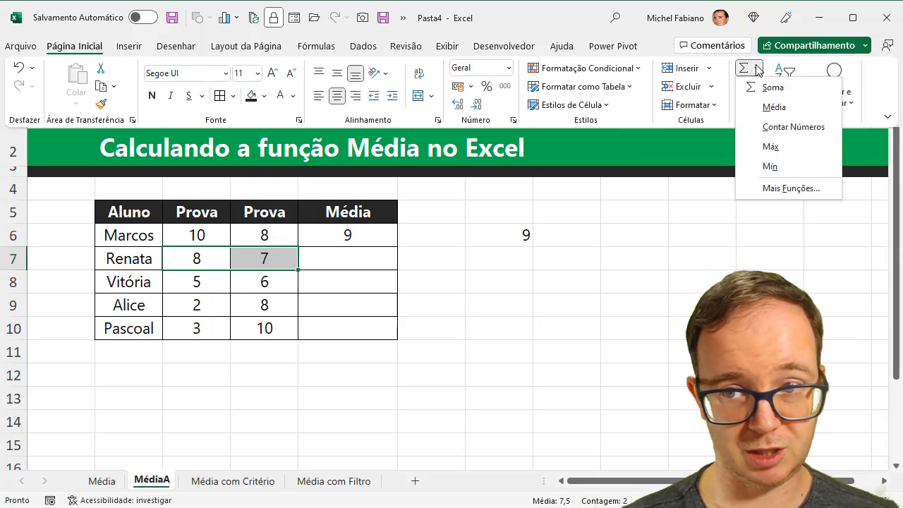
click(771, 108)
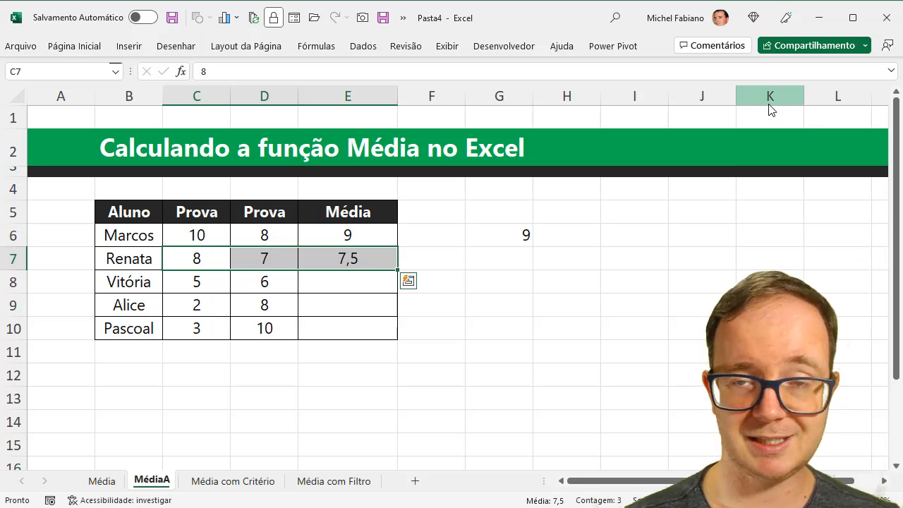
click(371, 261)
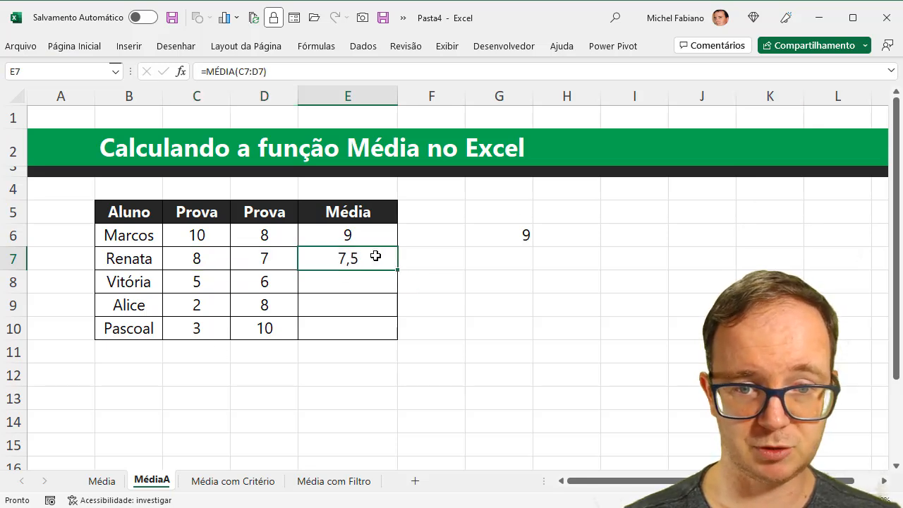
double_click(398, 268)
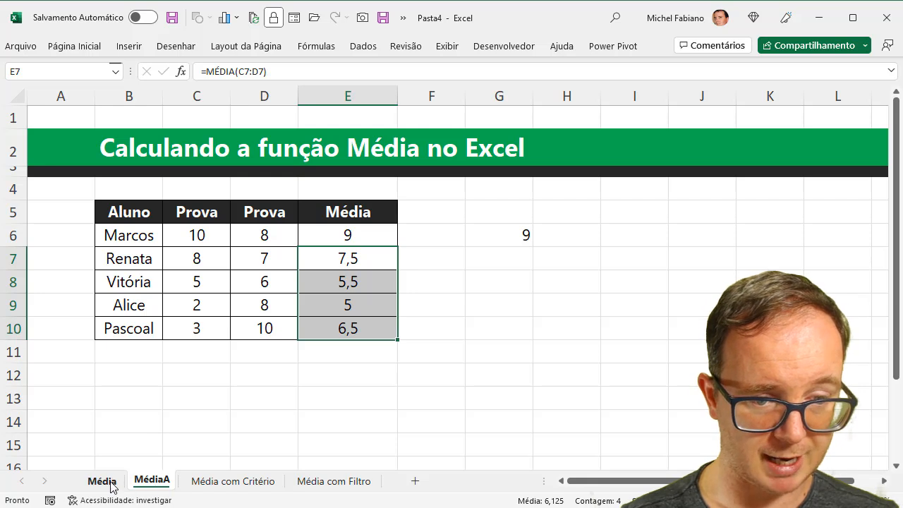
- Switch to the Média worksheet, leaving the name of the MédiaA sheet as it is
double_click(151, 481)
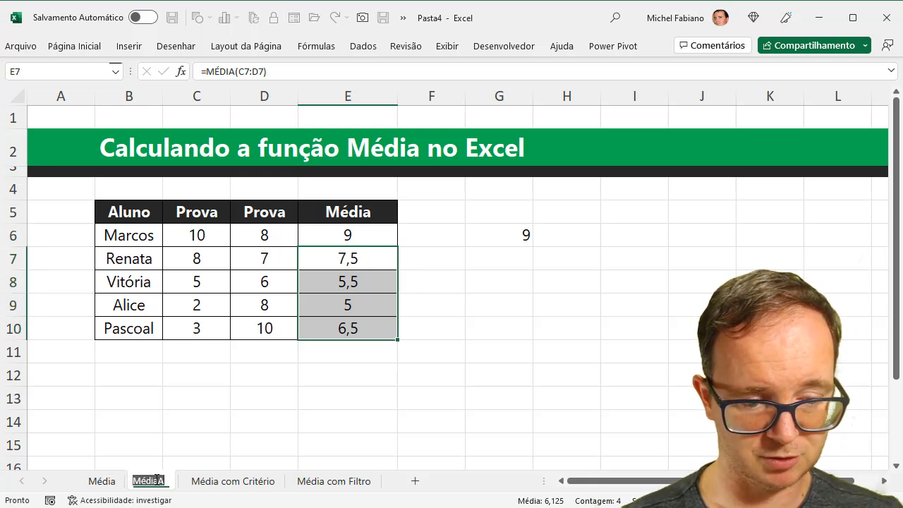
key(Return)
click(108, 482)
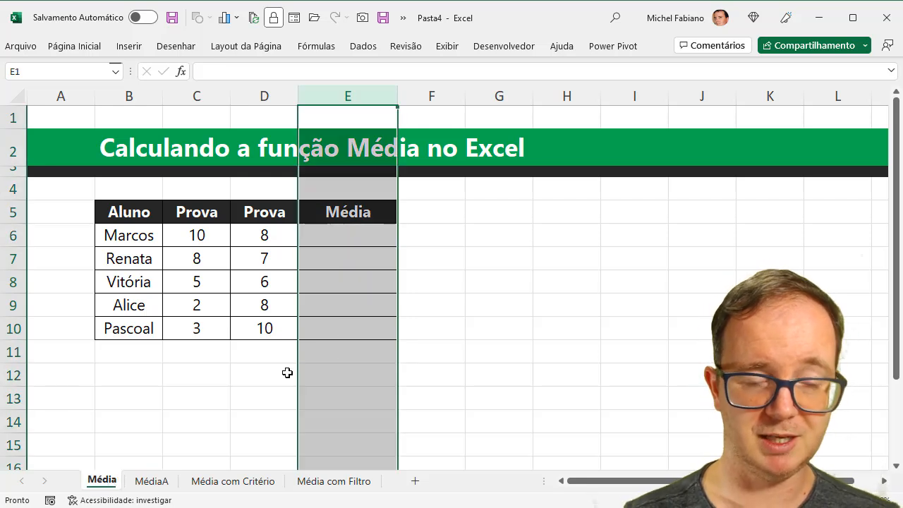
- Change the header in cell E5 to MédiaA
click(442, 298)
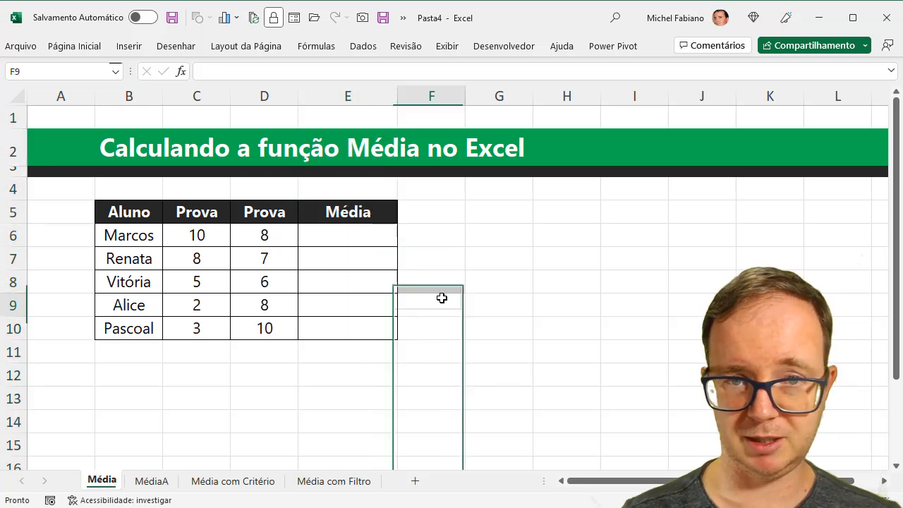
click(362, 241)
click(378, 211)
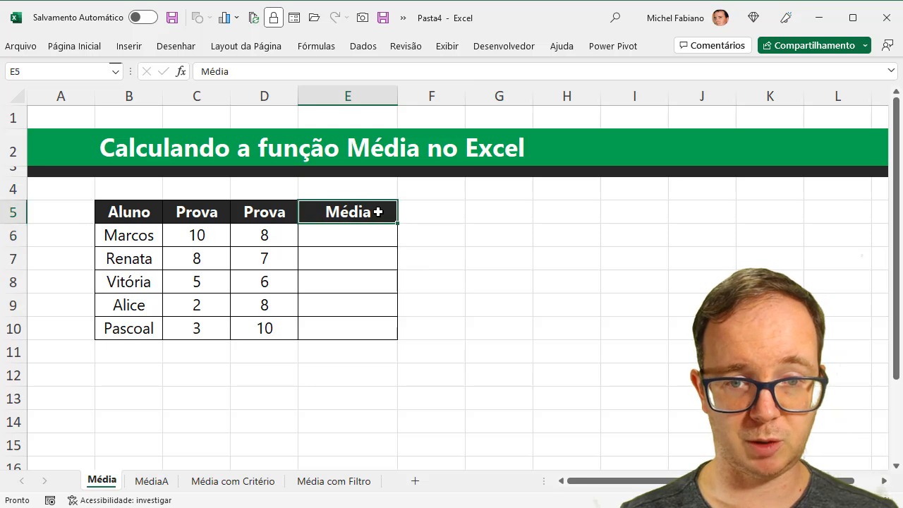
double_click(378, 212)
text(A)
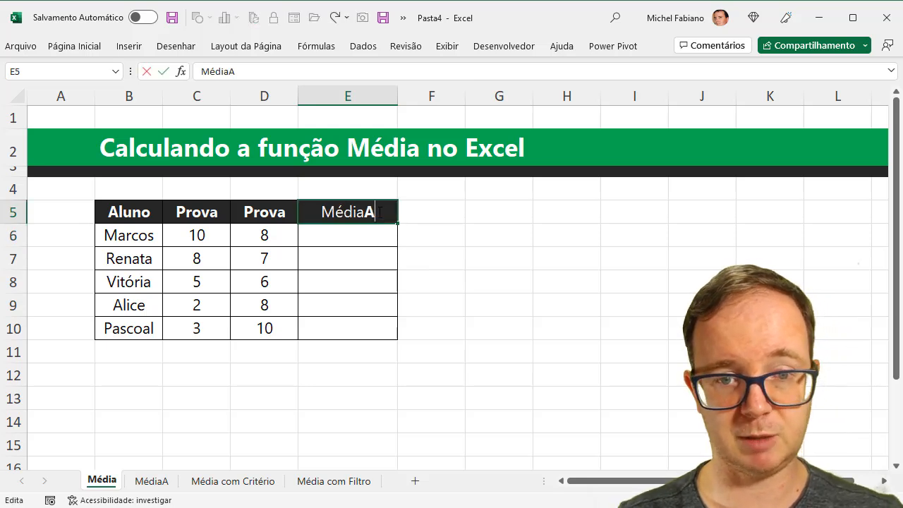
key(Return)
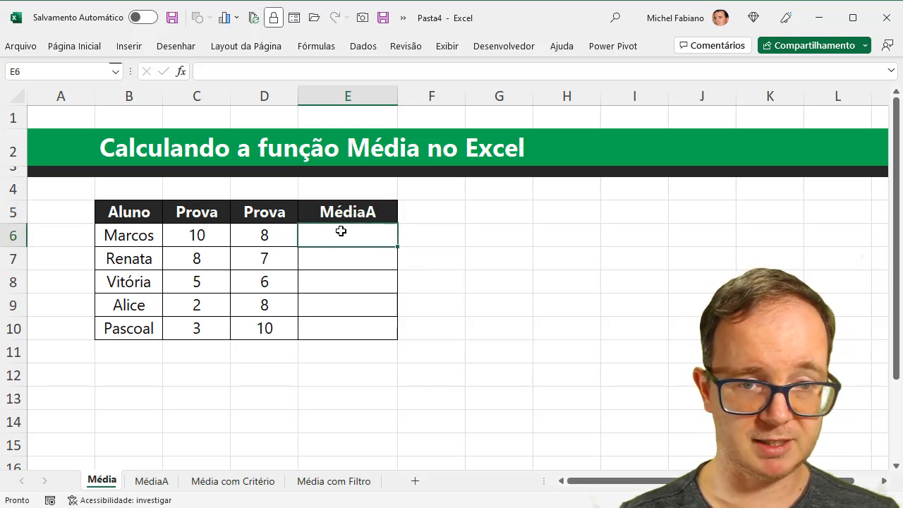
- Replace the second student's second test score in cell D7 with a hyphen
click(280, 235)
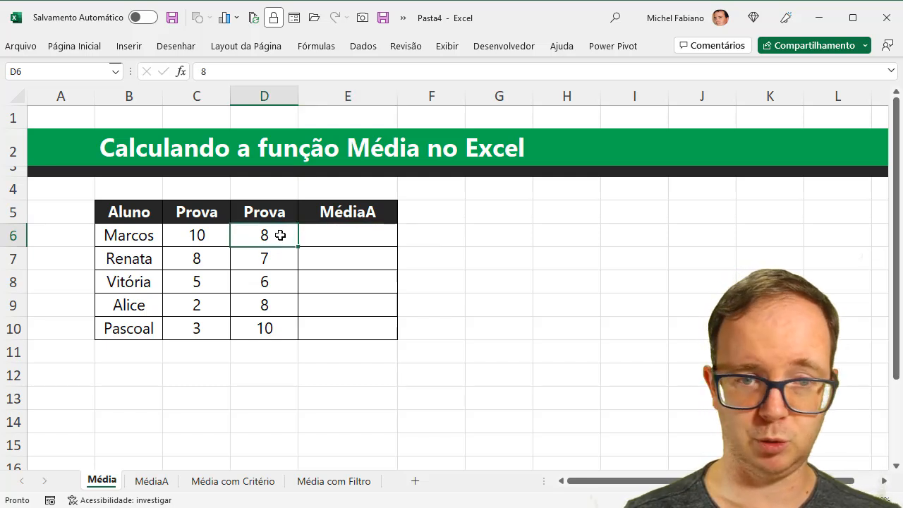
click(274, 257)
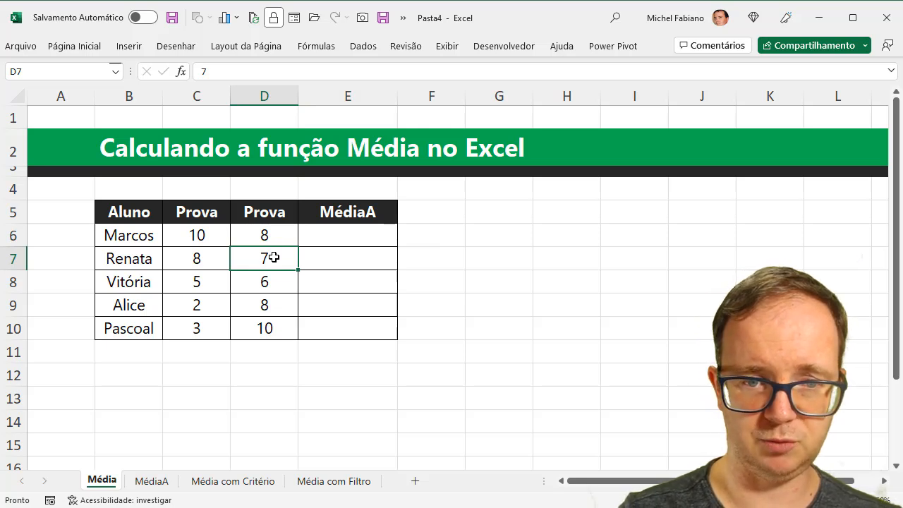
text(-)
key(Return)
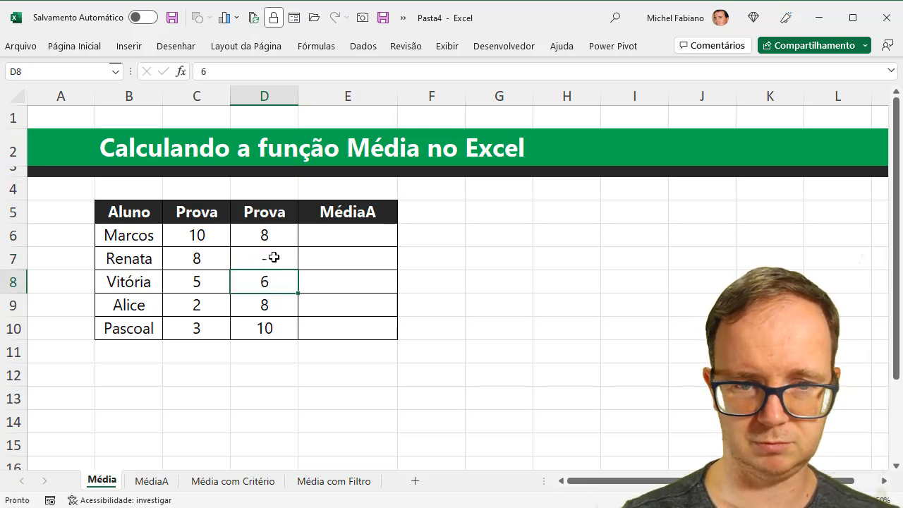
- Enter =média(C6:D6) in cell E6 and fill the formula down to E10
click(364, 237)
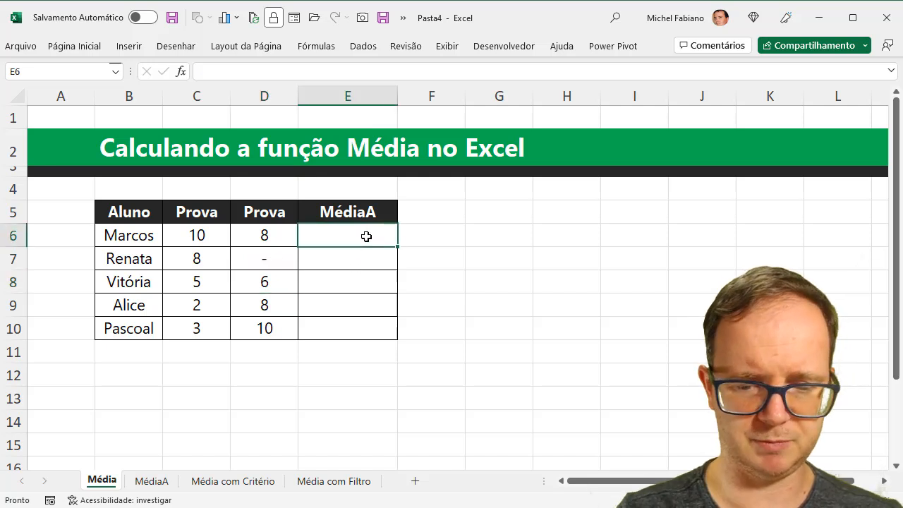
text(=média()
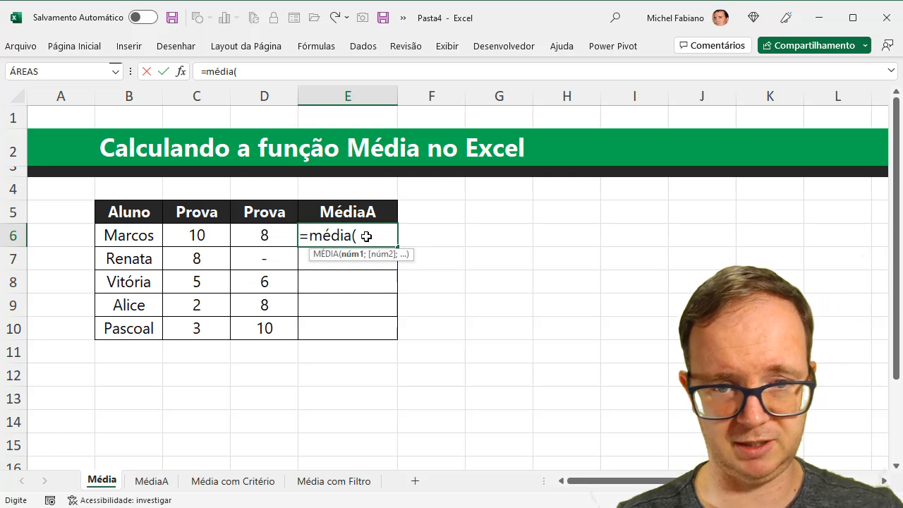
drag(202, 235, 244, 237)
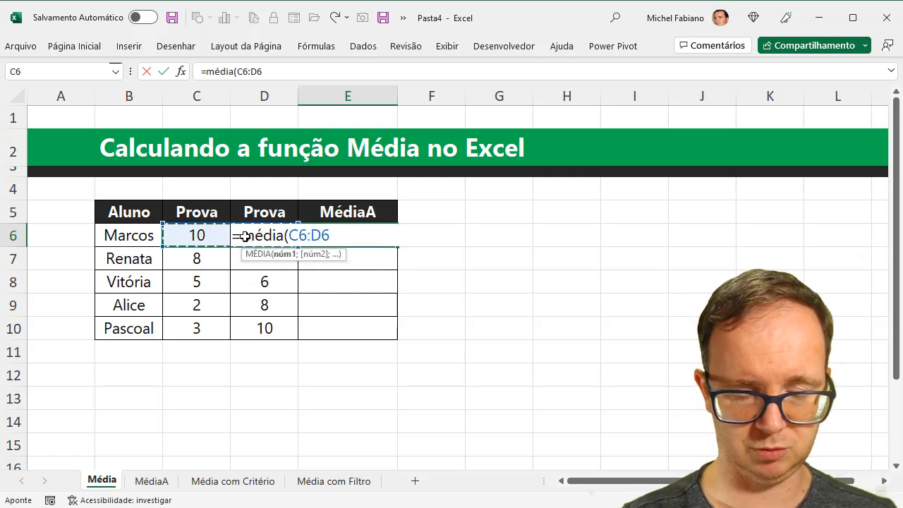
text())
key(Return)
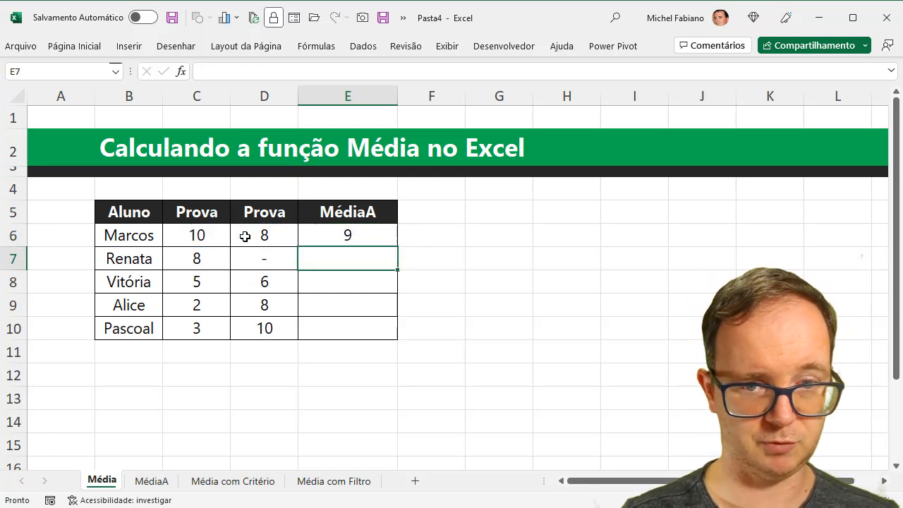
click(357, 236)
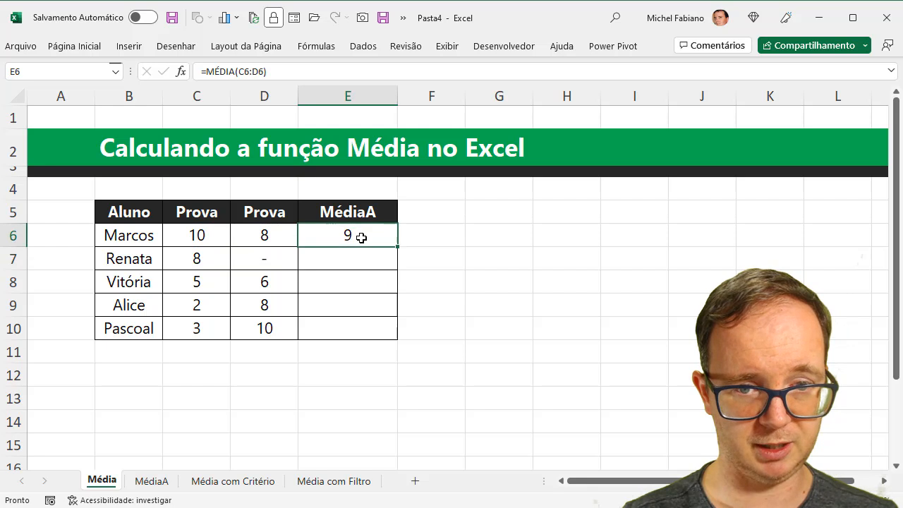
double_click(397, 247)
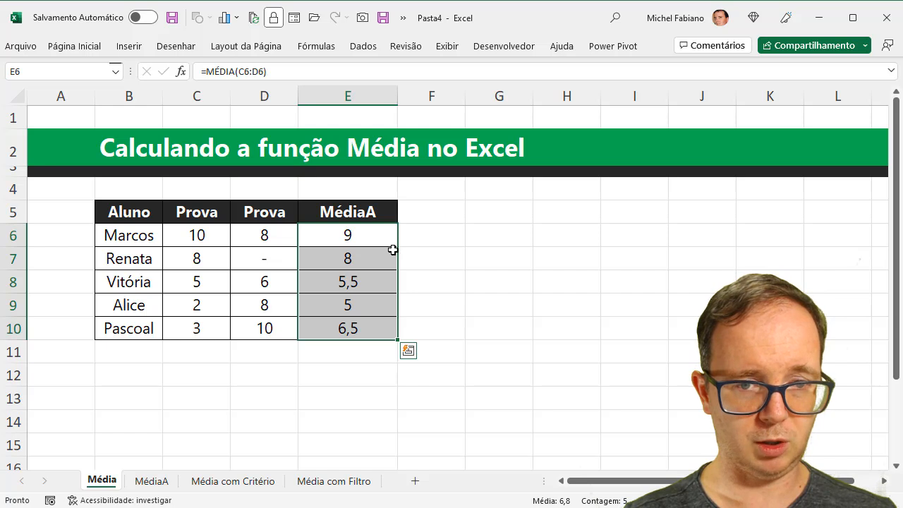
- Change the header in cell E5 back to Média
click(346, 259)
click(368, 213)
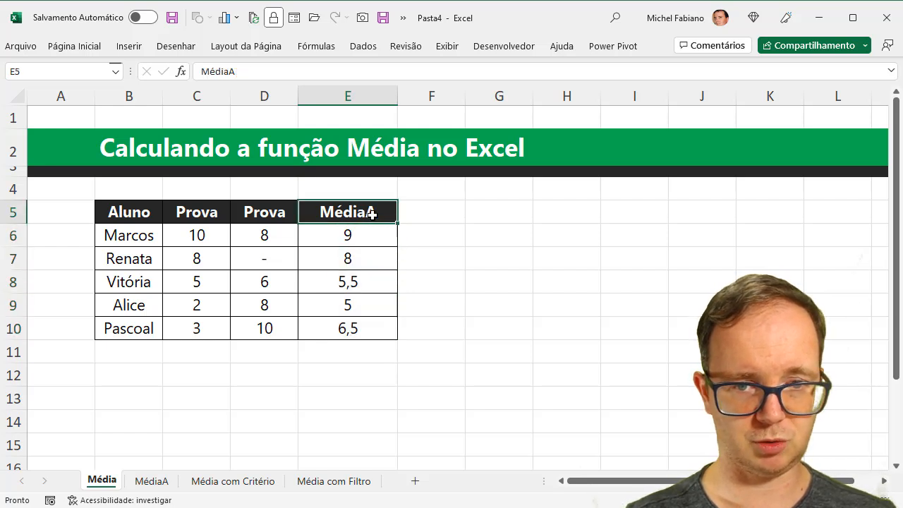
double_click(373, 213)
key(BackSpace)
key(Return)
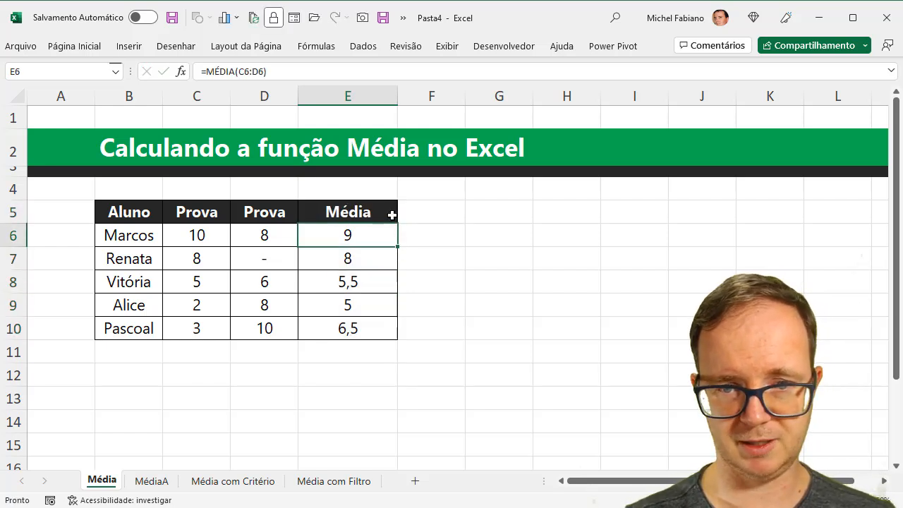
- Add the header MédiaA in cell F5, beside the Média column
click(435, 212)
text(MédiA)
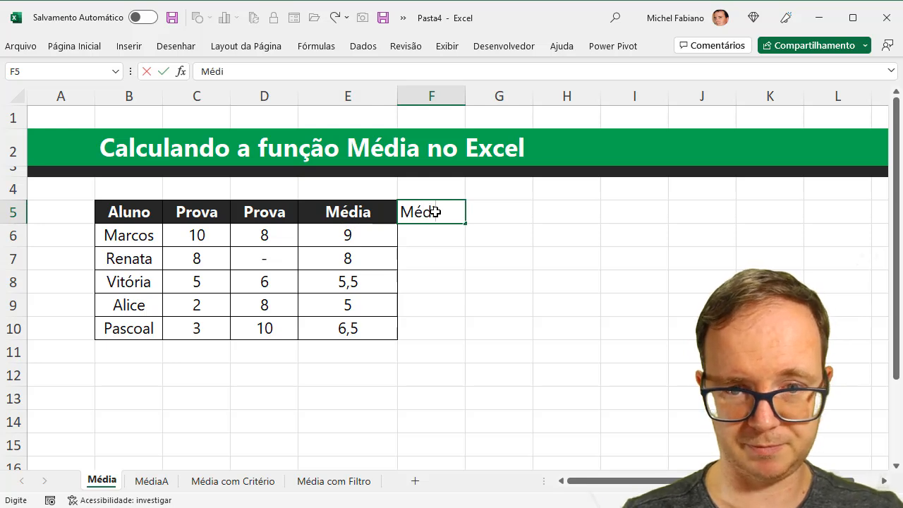
key(BackSpace)
text(aA)
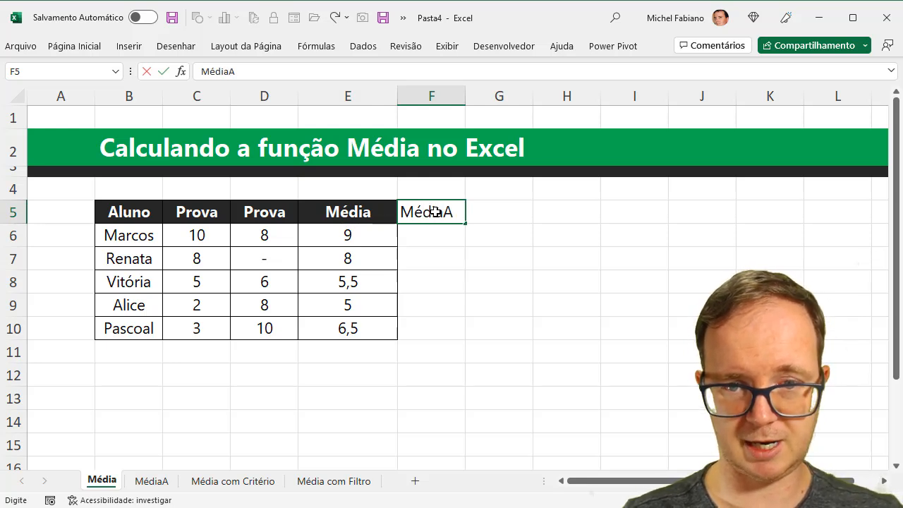
key(Return)
- Set the second student's second test entry in cell D7 to F
click(369, 255)
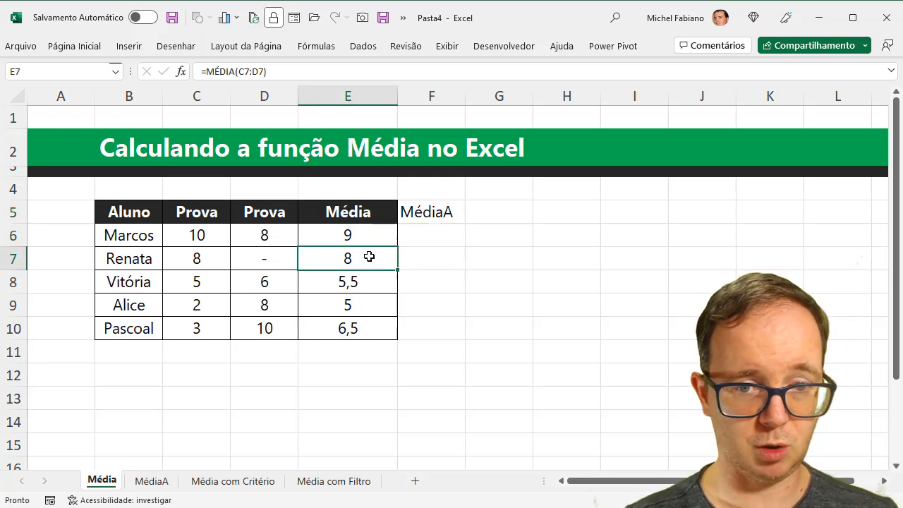
click(270, 257)
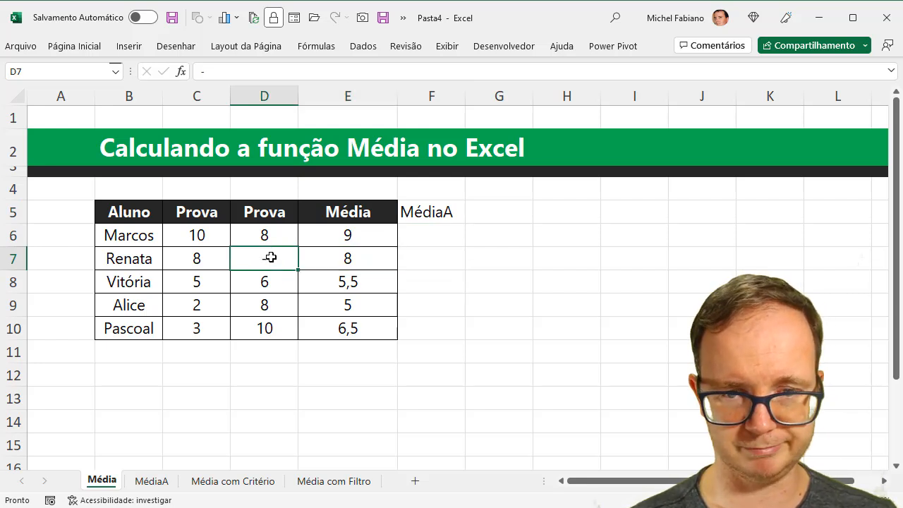
text(F)
key(Return)
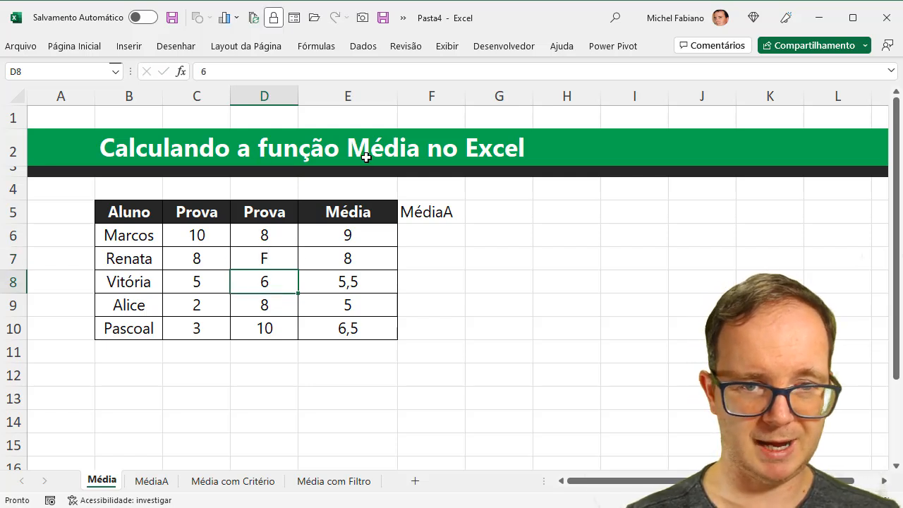
- Enter =médiaa(C6:D6) in cell F6 and fill the formula down to F10
click(347, 259)
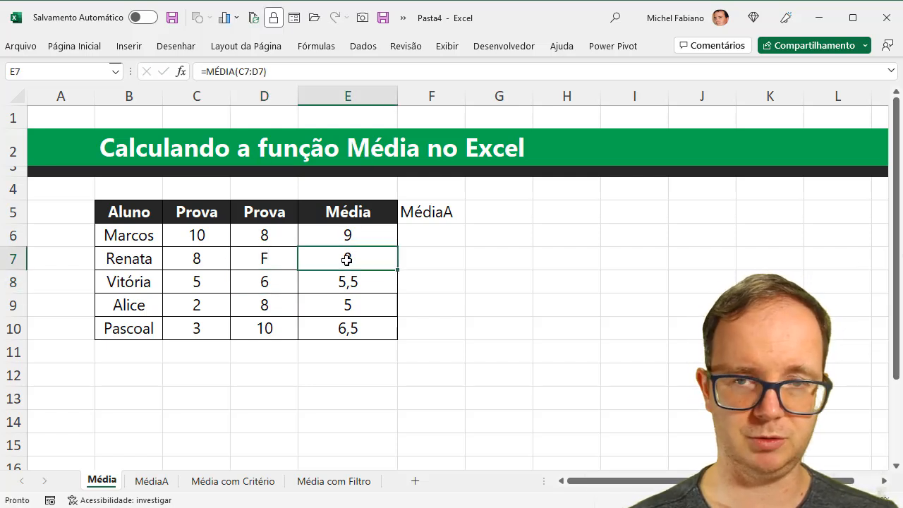
click(454, 234)
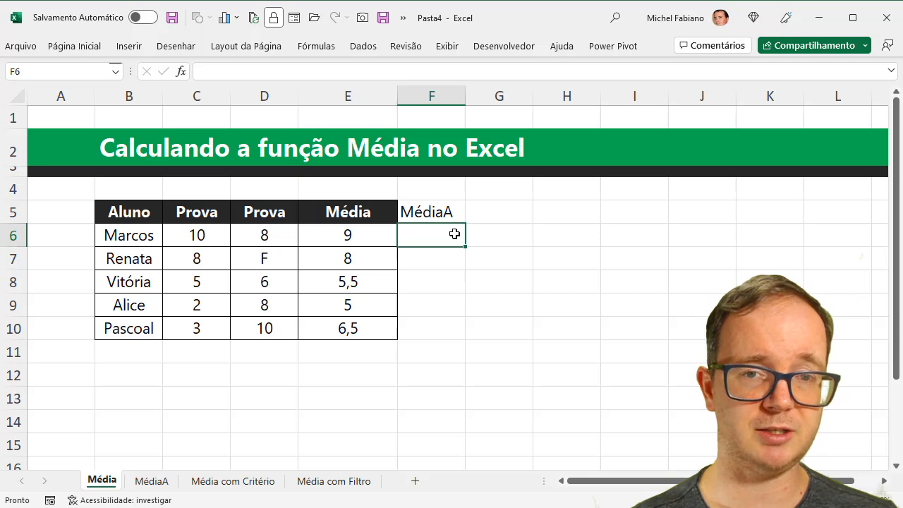
click(361, 233)
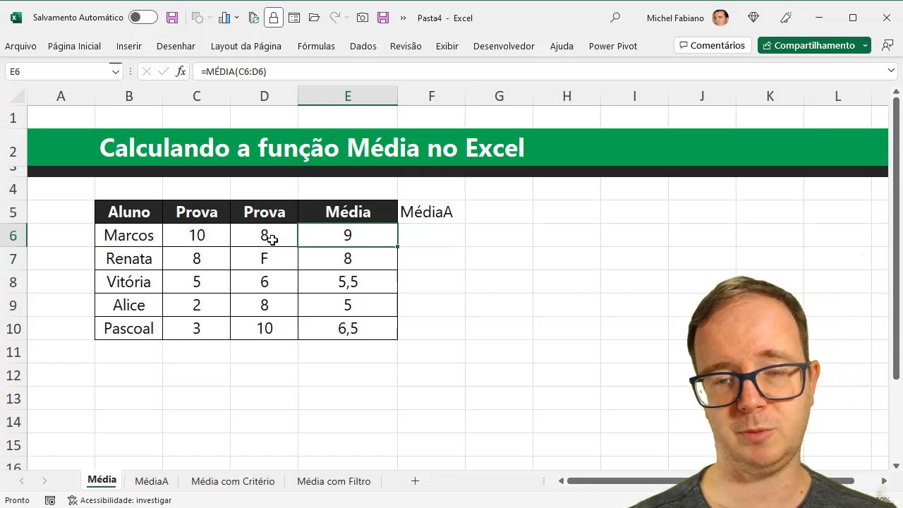
click(416, 235)
text(=)
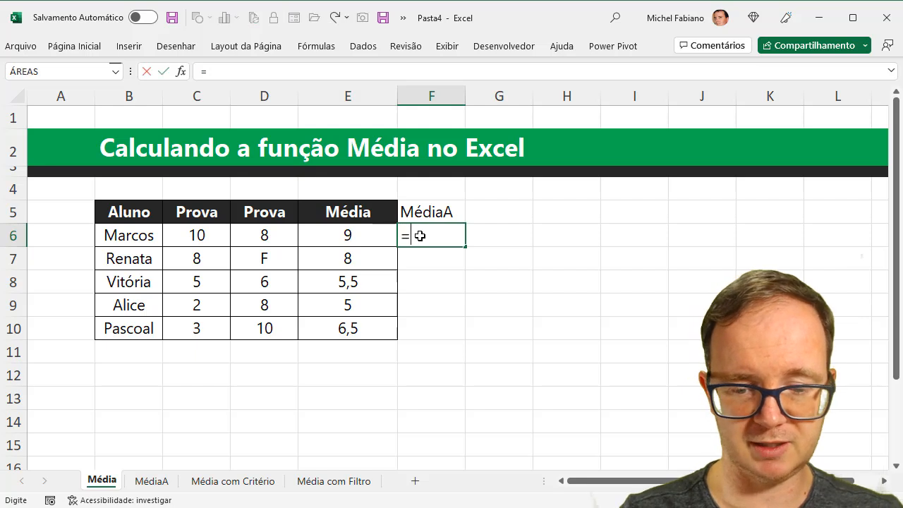
text(médiaa)
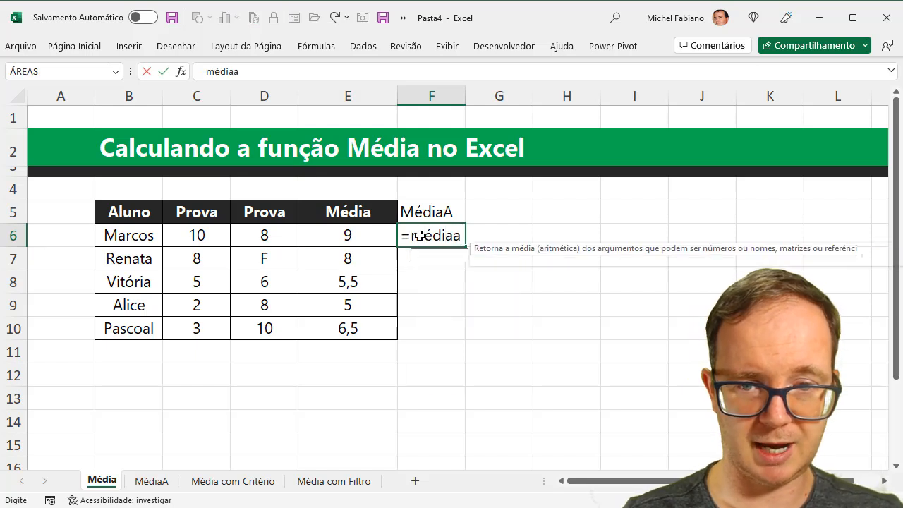
text(()
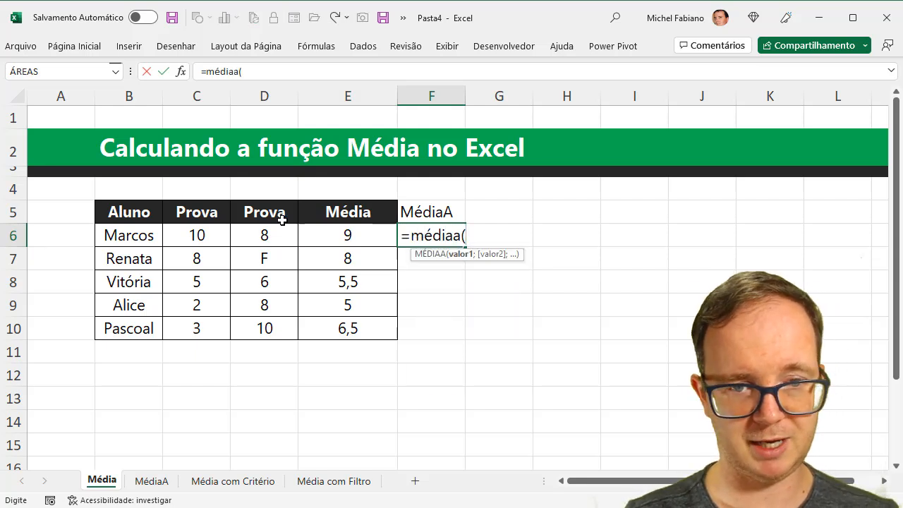
drag(195, 235, 243, 238)
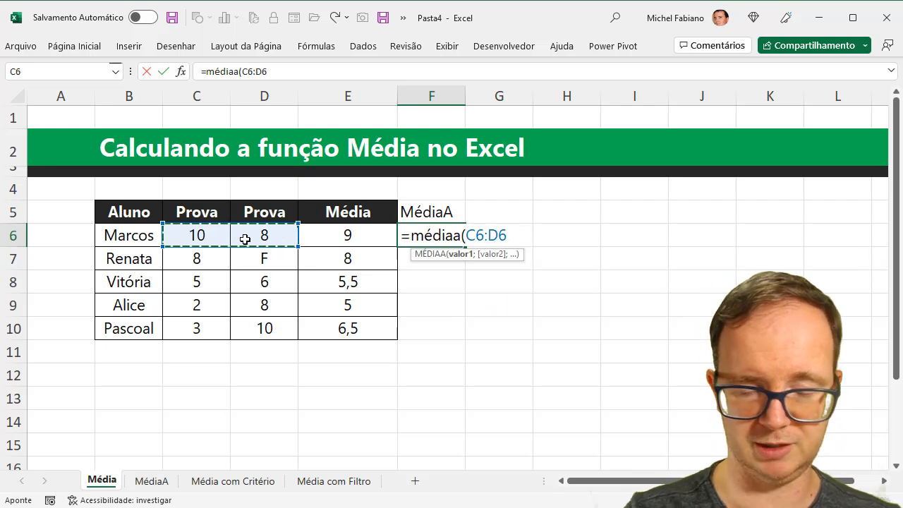
text())
key(Return)
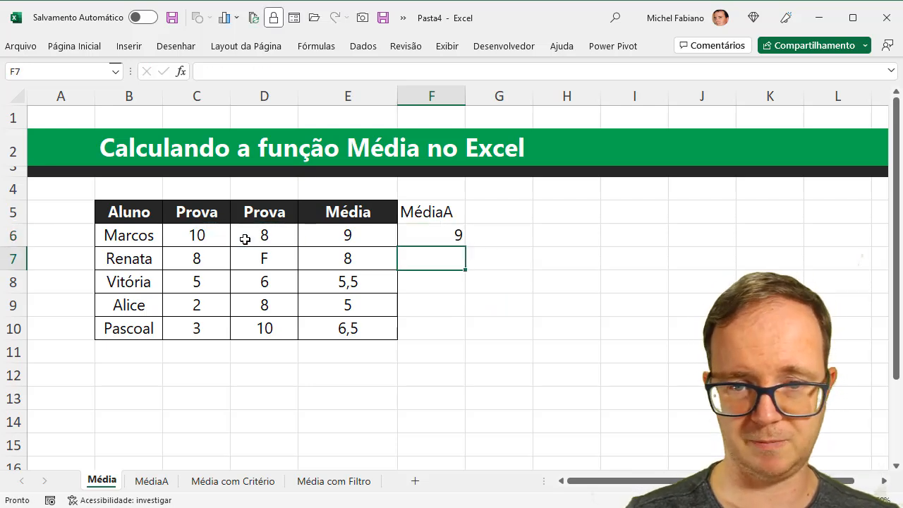
click(443, 237)
double_click(465, 247)
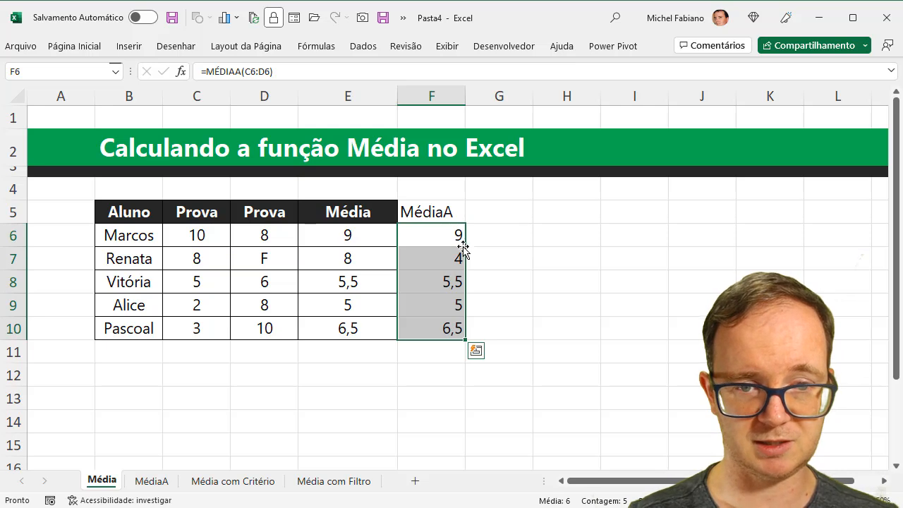
- Compare the second student's scores with the MédiaA formula, and change the second test entry in D7 to A
drag(205, 254, 275, 257)
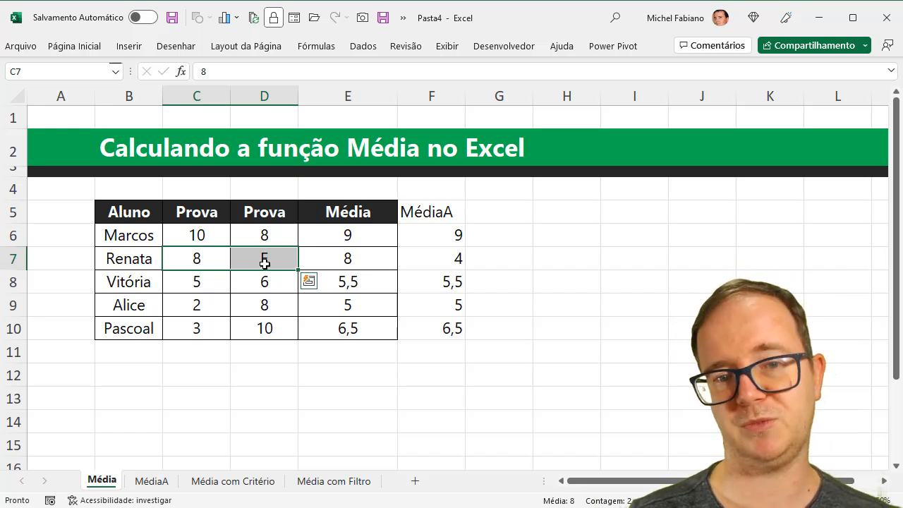
click(443, 261)
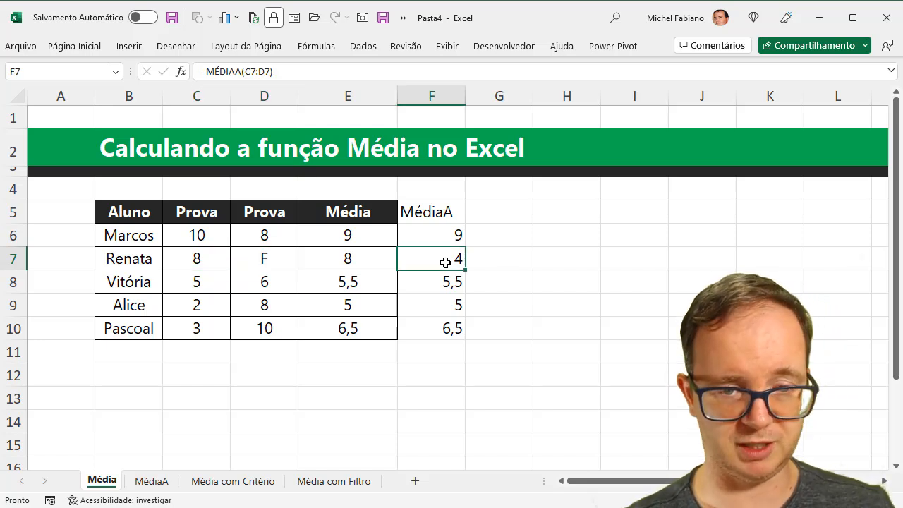
click(281, 261)
text(A)
key(Return)
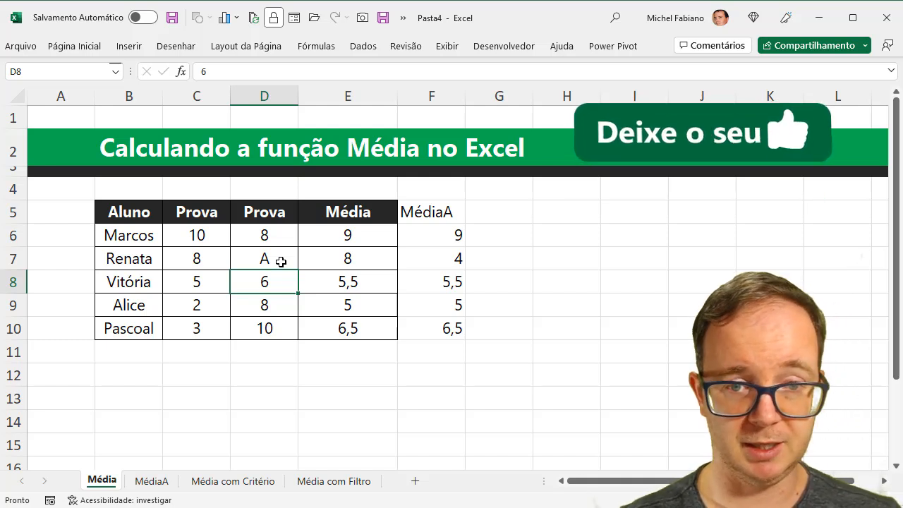
- Review the Média and MédiaA columns, and set the fourth student's second test entry in cell D9 to F
click(365, 209)
drag(365, 209, 353, 331)
drag(438, 213, 431, 323)
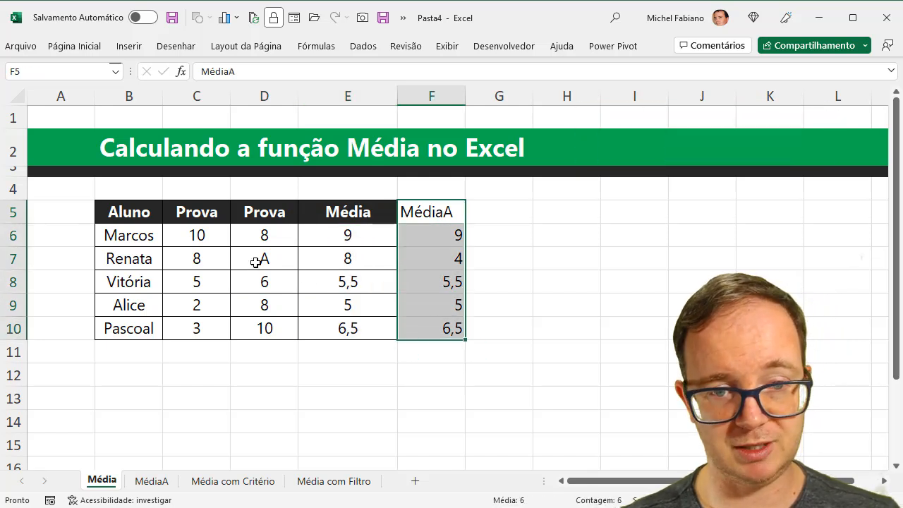
click(270, 300)
text(F)
key(Return)
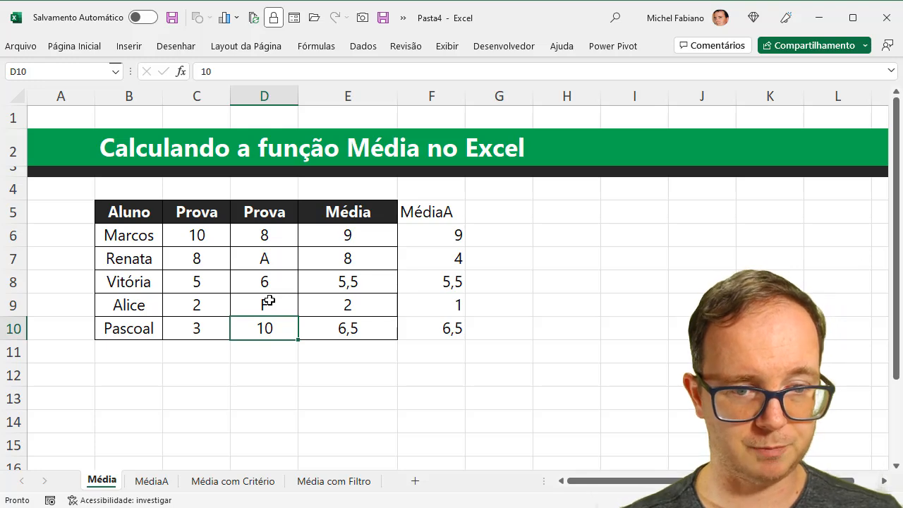
- Open the Média com Critério sheet and fit its whole table, rows 5 to 20, on screen
click(233, 482)
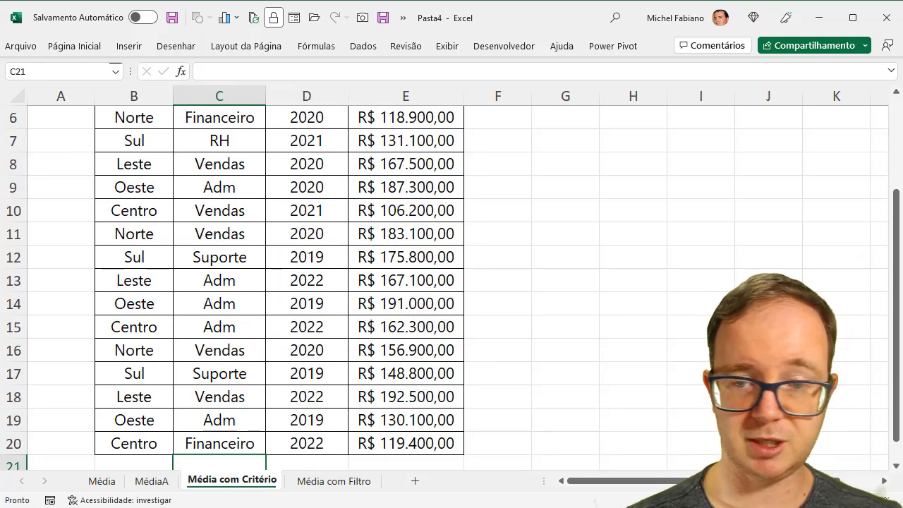
right_click(677, 500)
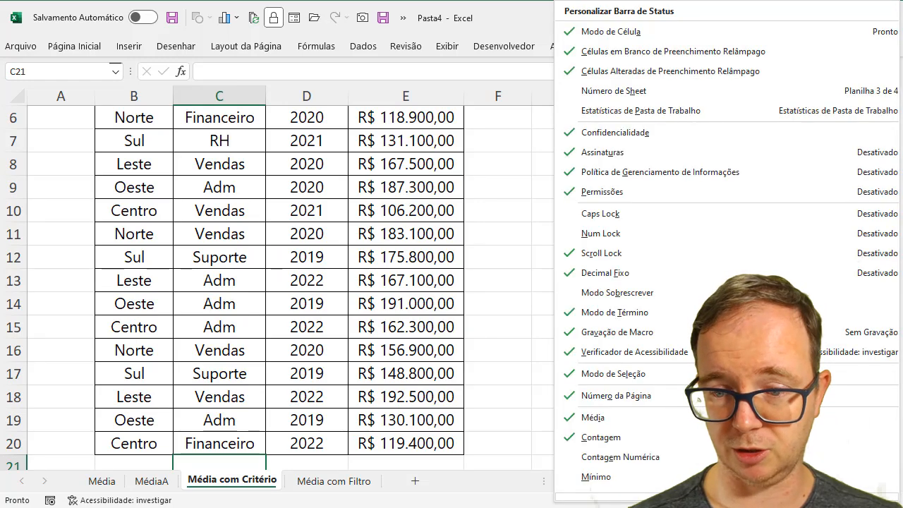
click(491, 387)
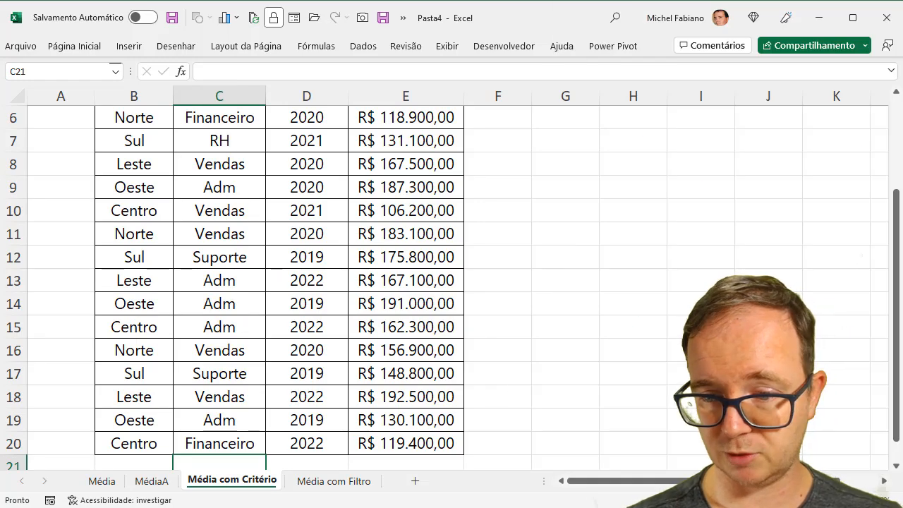
click(776, 500)
click(776, 500)
click(776, 500)
click(776, 501)
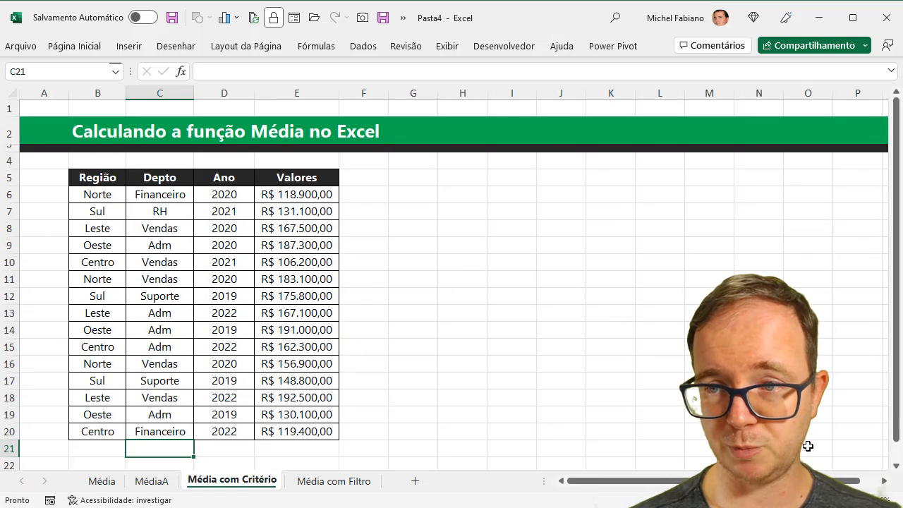
- Enter the label Região in cell G5 and the criterion Norte beside it in H5
click(412, 180)
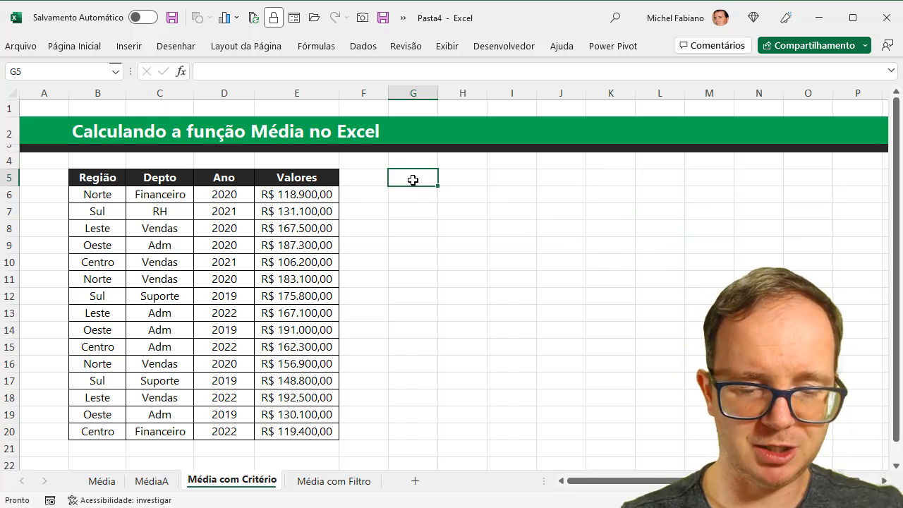
text(Região)
key(Tab)
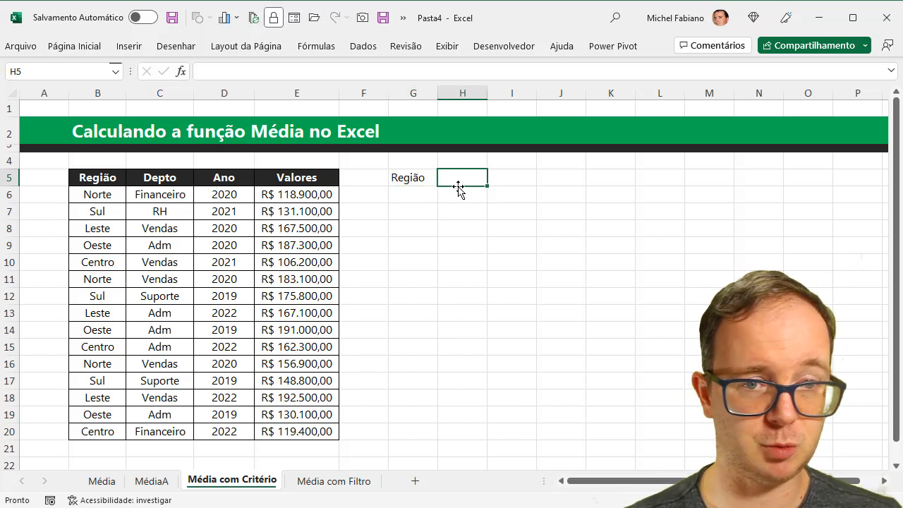
text(Norte)
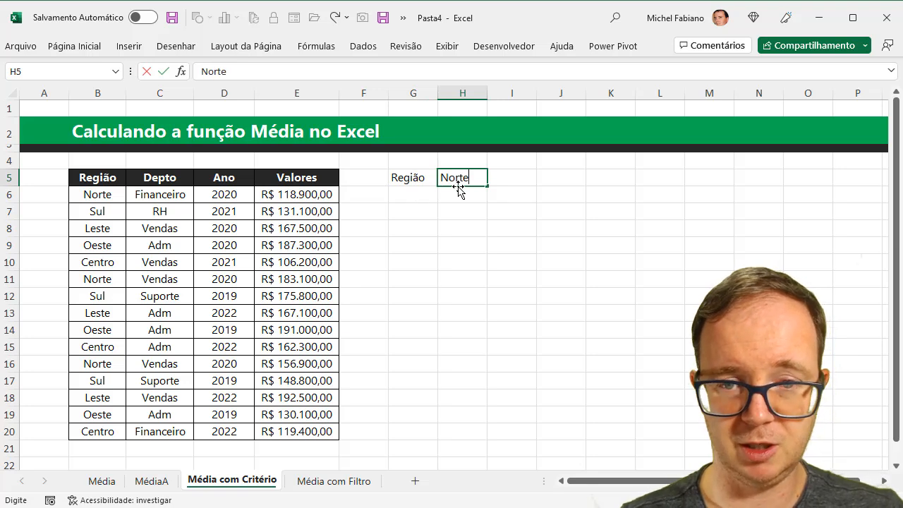
key(Return)
- Add the label Média de Faturamento in cell G6 and widen column G to fit it
key(Left)
text(Média de)
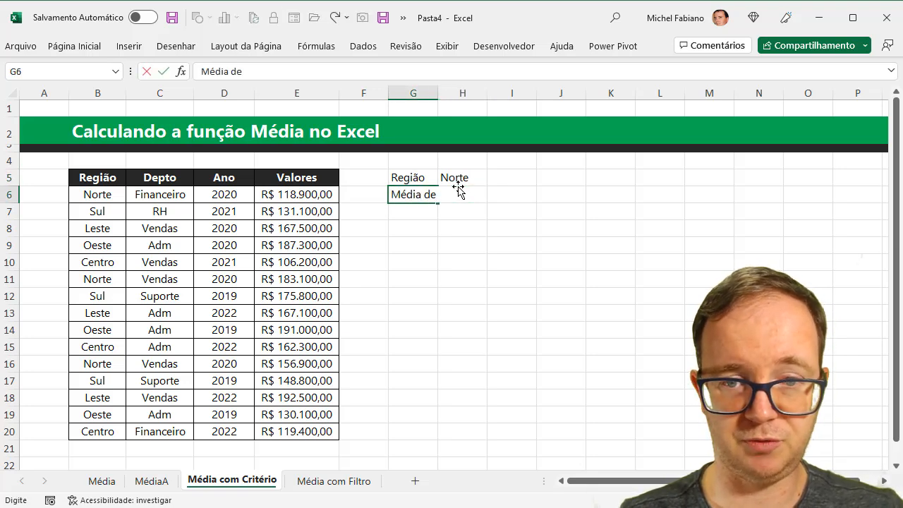
text( Faturamento)
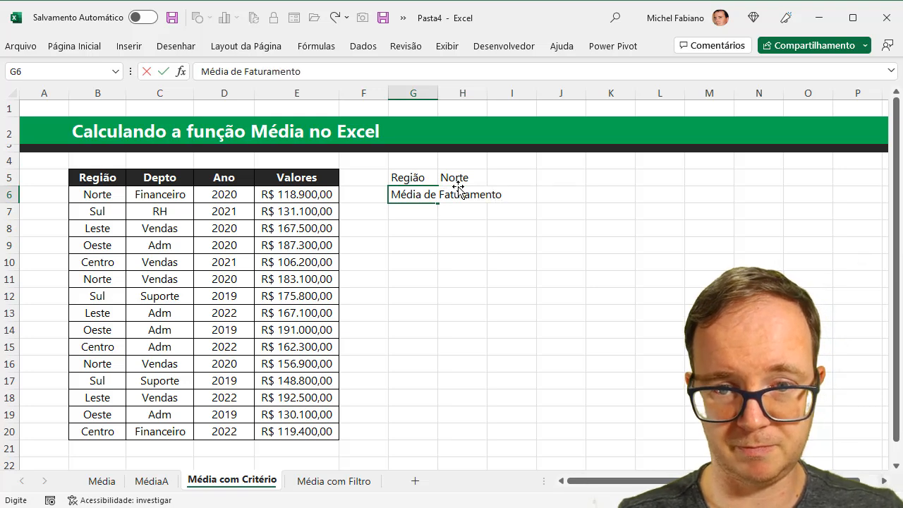
key(Return)
drag(438, 90, 438, 90)
double_click(438, 89)
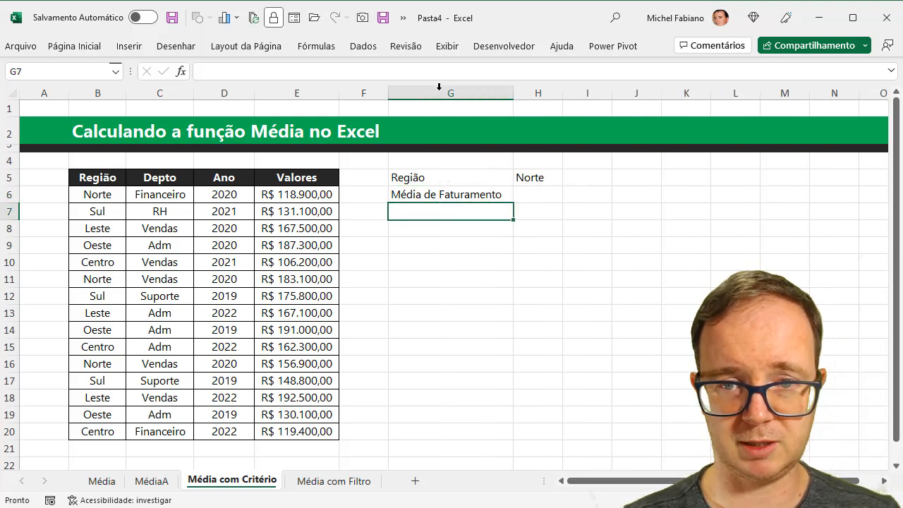
- Start a MÉDIASE formula in cell H6 with the region cells B6:B20 as the criteria range
click(534, 194)
click(539, 180)
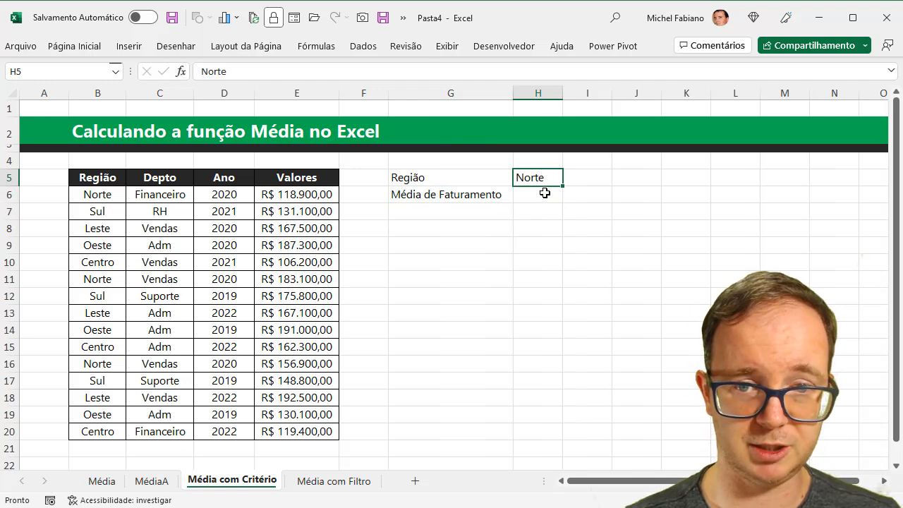
click(545, 195)
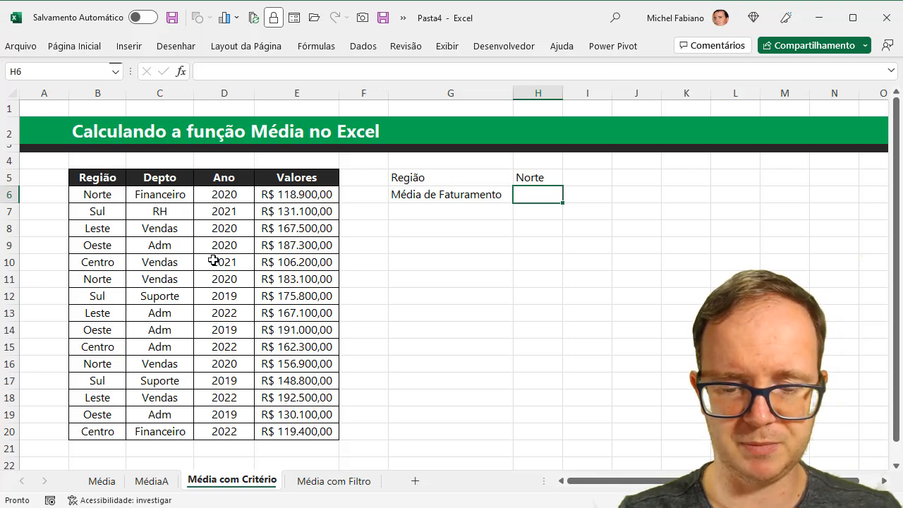
text(=médua)
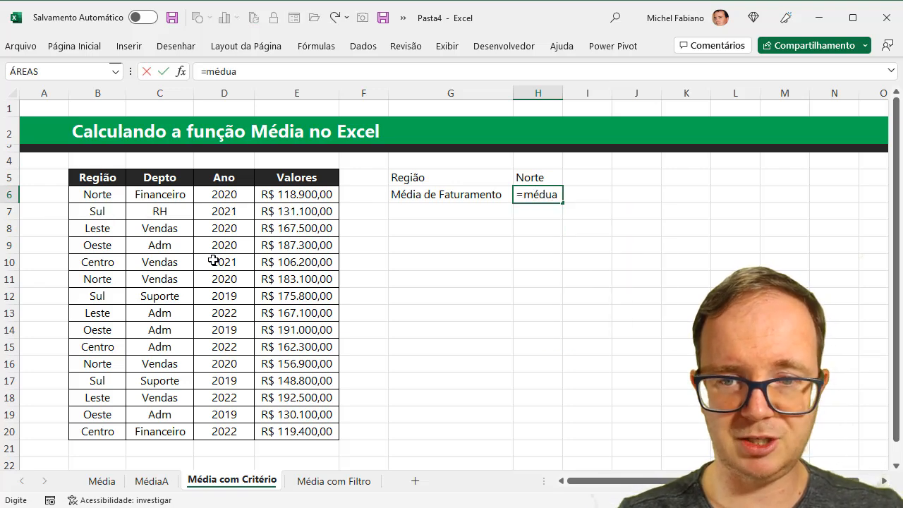
key(BackSpace)
key(BackSpace)
text(iase)
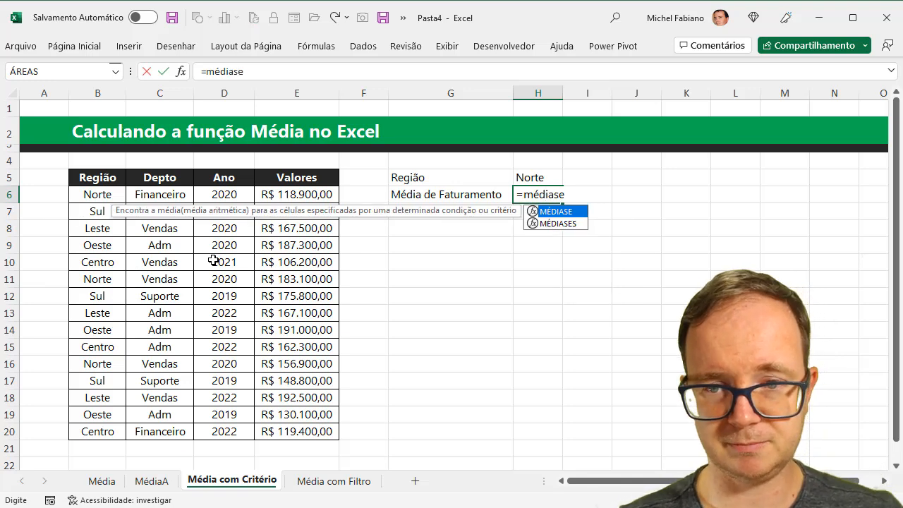
text(()
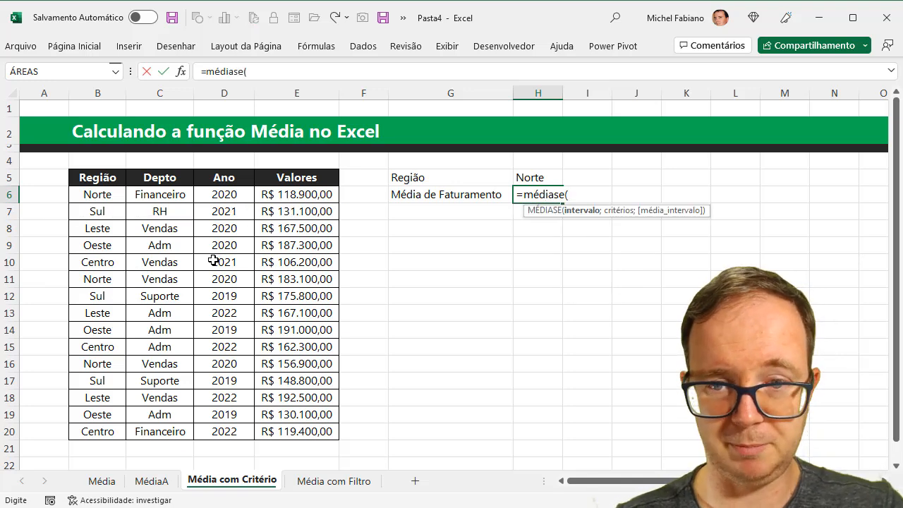
drag(105, 196, 97, 431)
text(;)
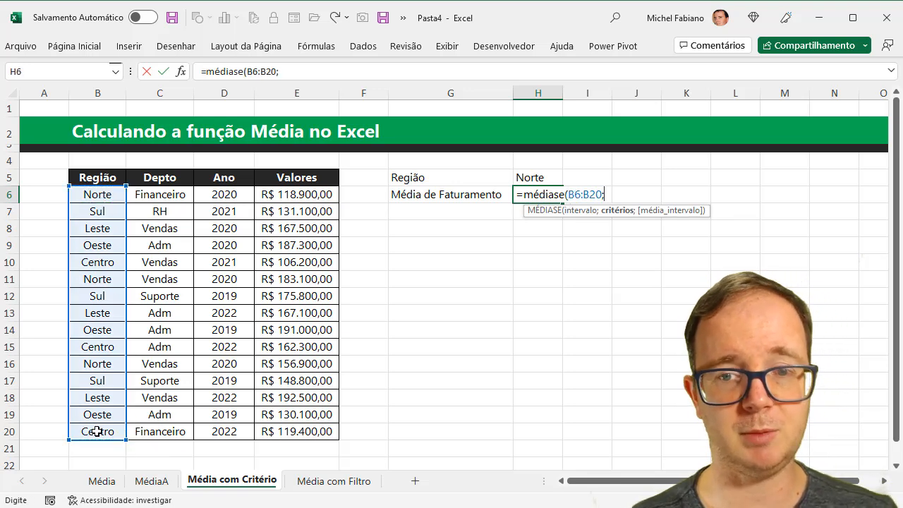
- Complete the MÉDIASE formula in H6 with H5 as the criterion and E6:E20 as the range to average
click(553, 175)
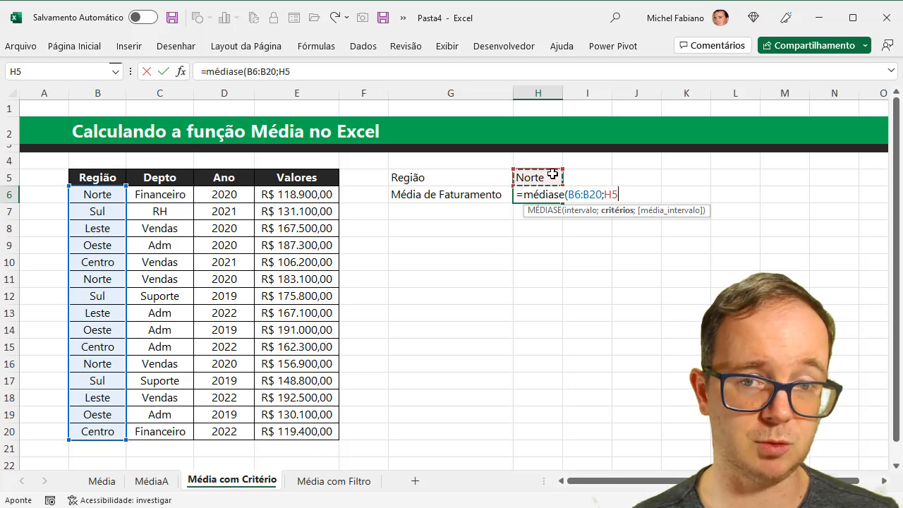
text(;)
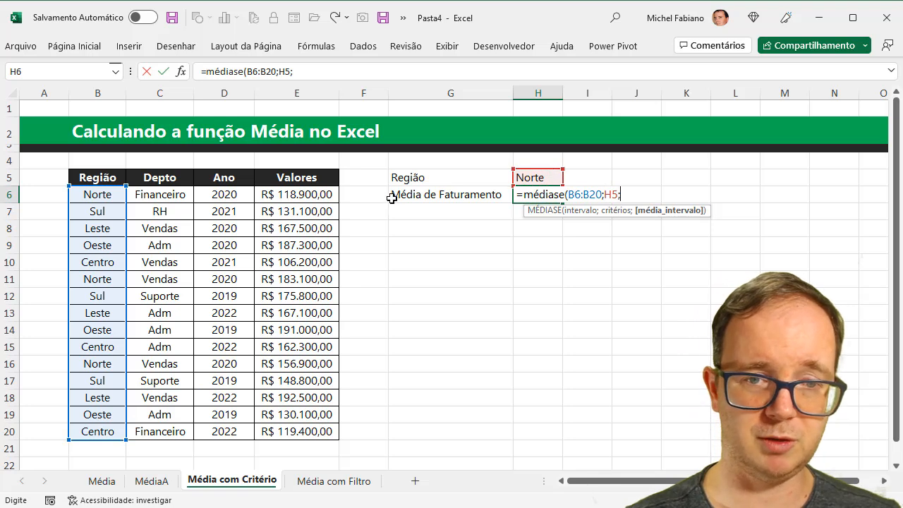
drag(325, 196, 304, 433)
text())
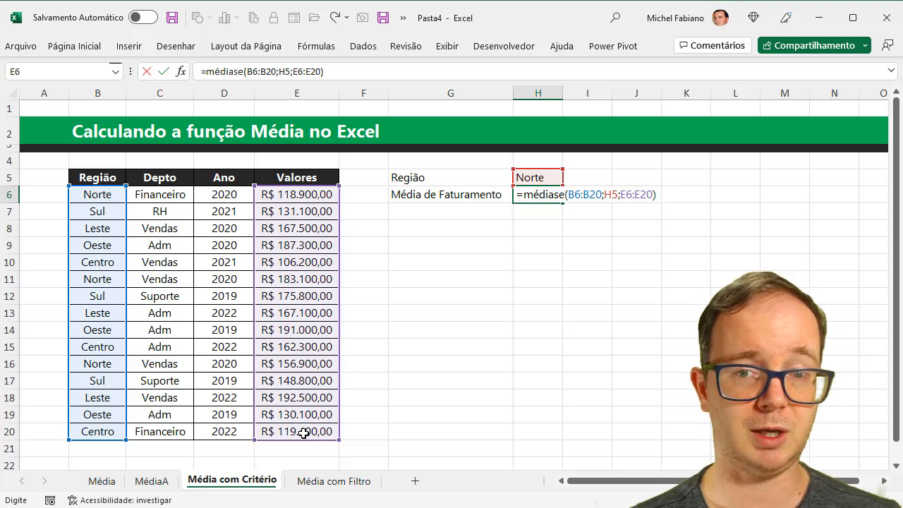
key(Return)
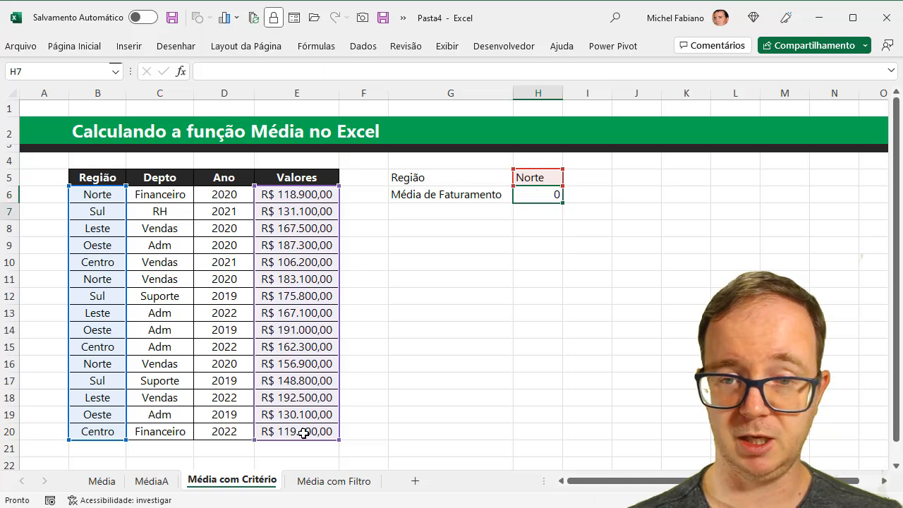
click(539, 196)
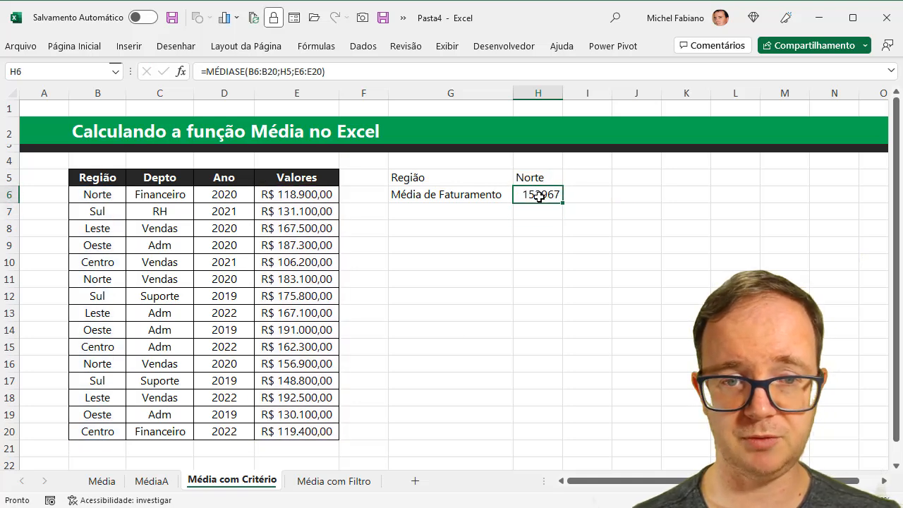
- Apply the accounting number format in R$ to the average in cell H6
click(79, 46)
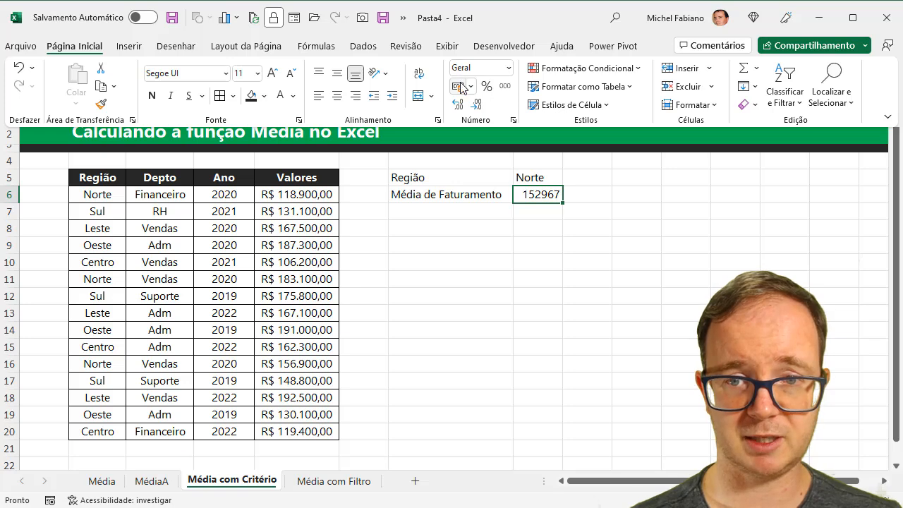
click(459, 86)
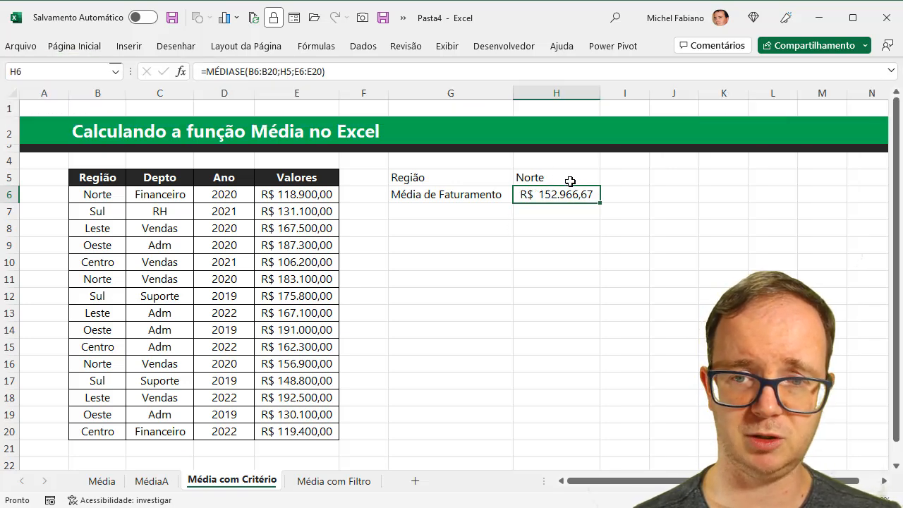
- Test the MÉDIASE formula by changing the region criterion in H5 to Sul and then to Oeste
click(575, 177)
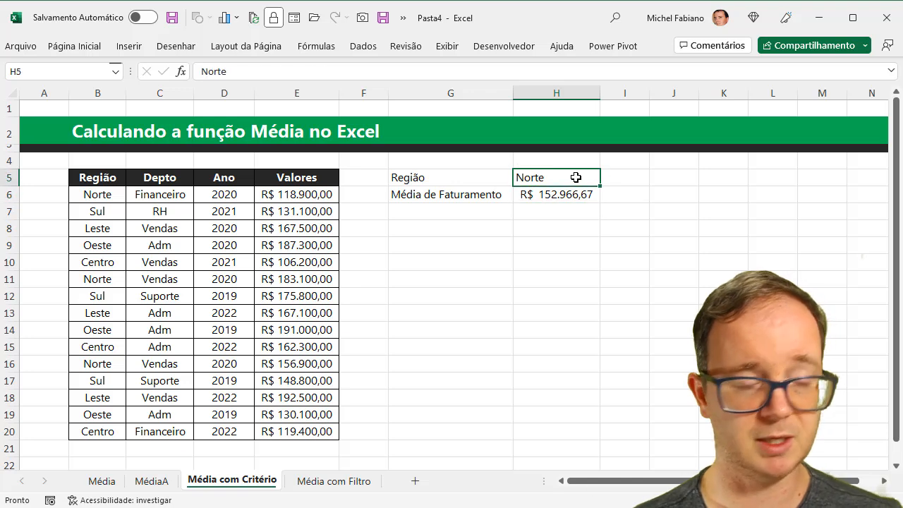
text(Sul)
key(Return)
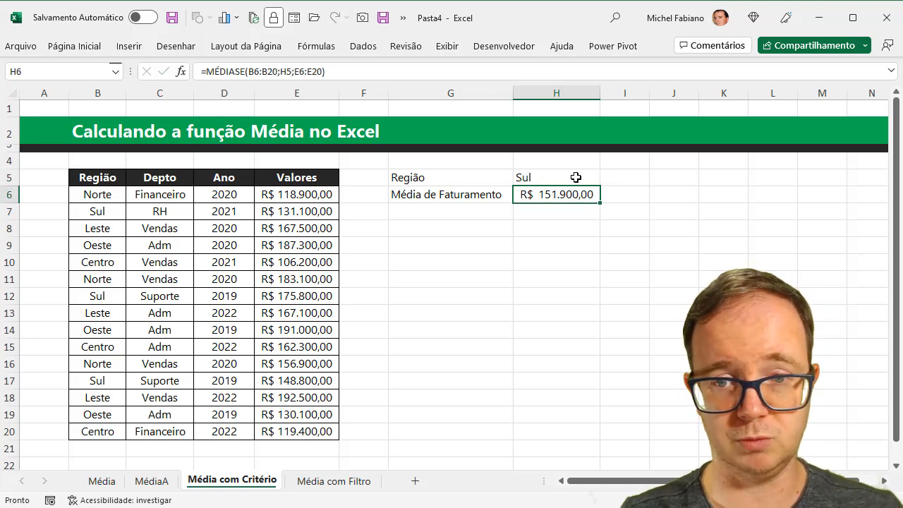
click(576, 177)
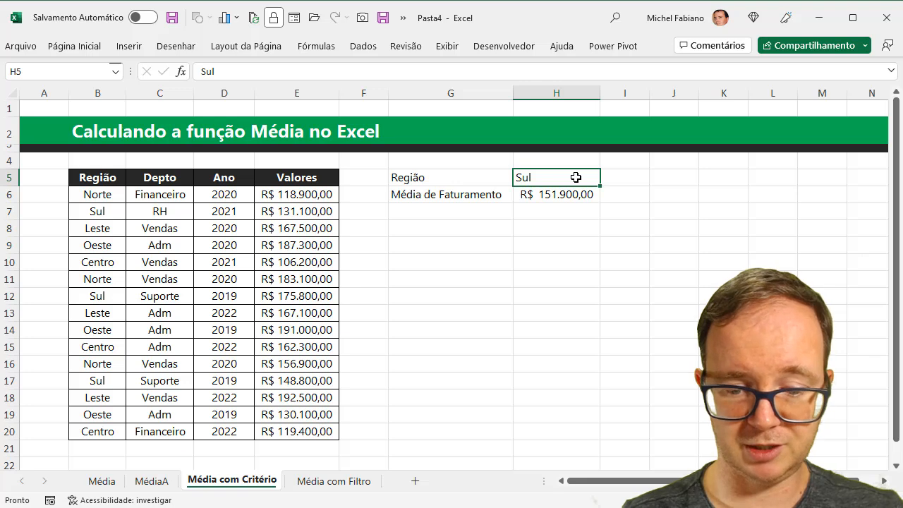
text(Norte)
key(BackSpace)
key(BackSpace)
key(BackSpace)
key(BackSpace)
key(BackSpace)
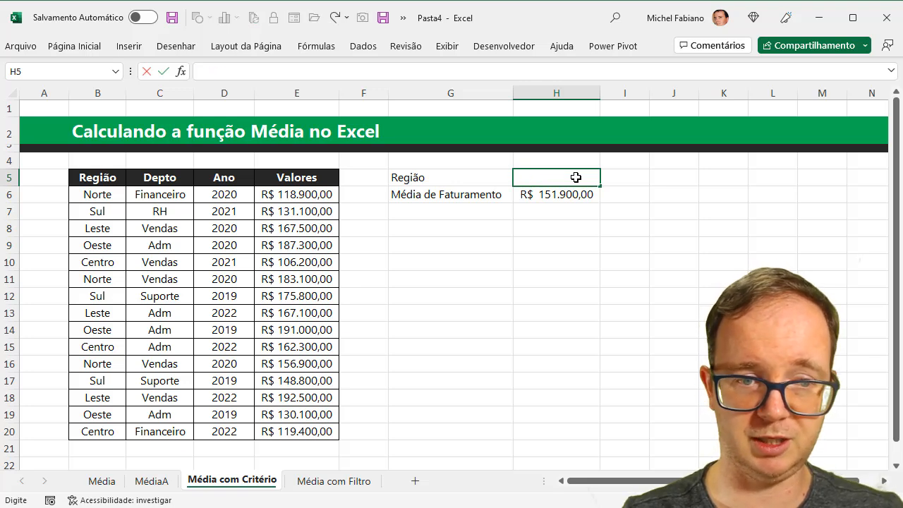
text(Oeste)
key(Return)
- Set the region criterion in cell H5 to Centro
click(575, 177)
text(Centro)
key(Return)
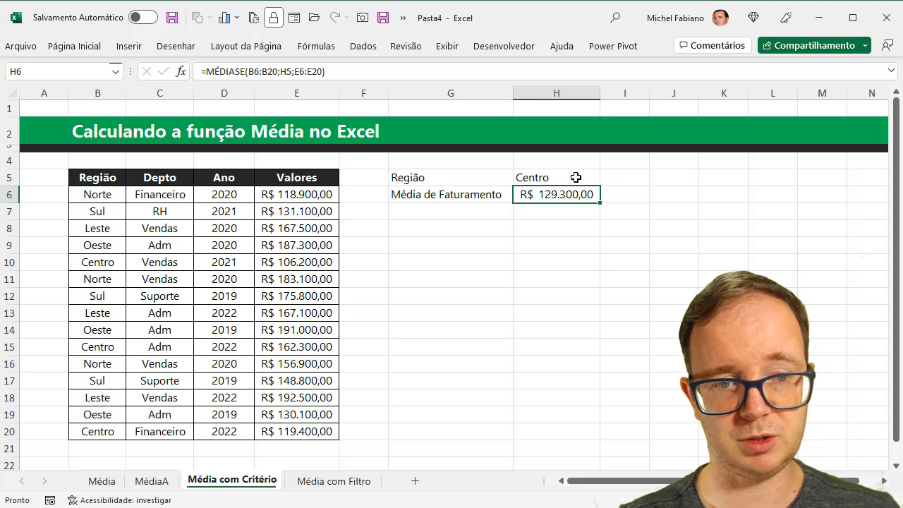
- Enter the label Depto in cell G8 and the criterion RH beside it in H8
key(Down)
key(Down)
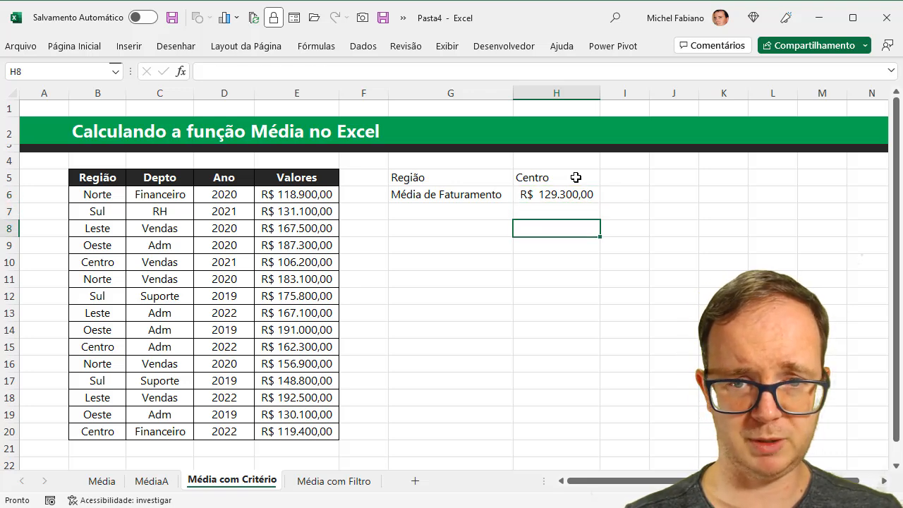
key(Left)
text(Depto)
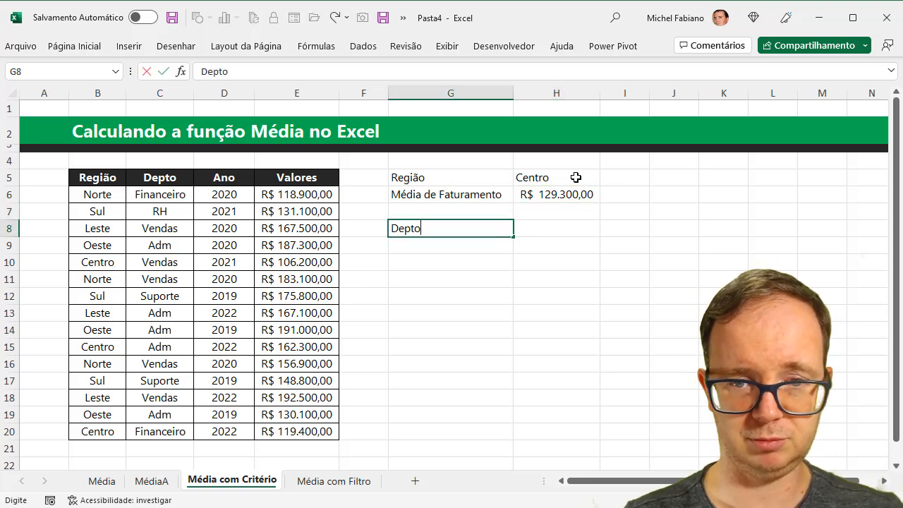
key(Tab)
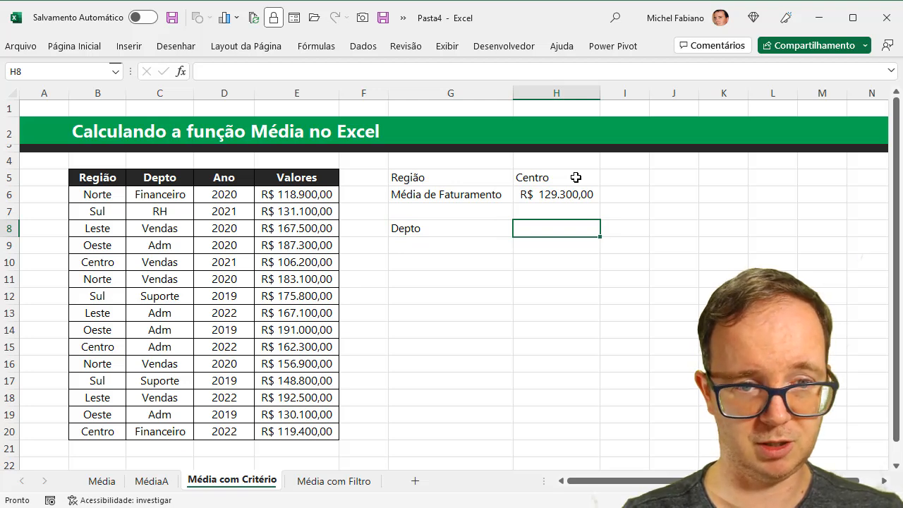
text(RH)
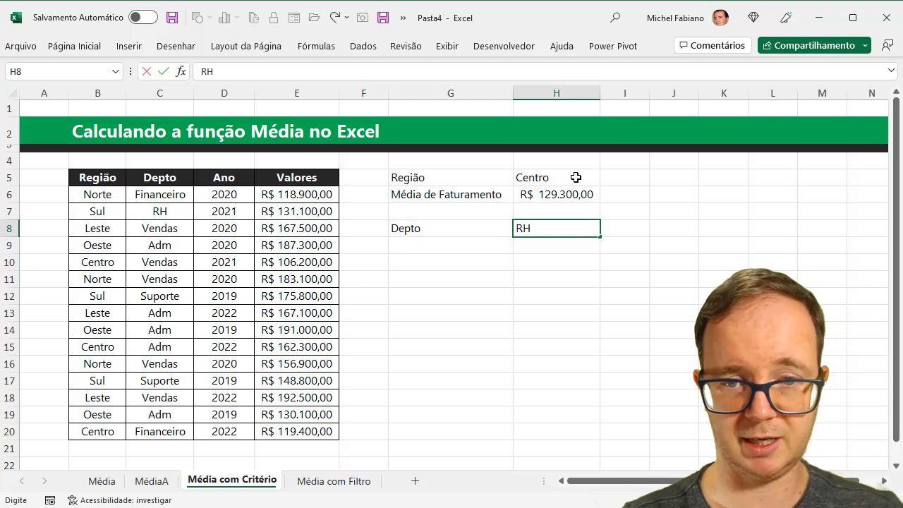
key(Return)
- Add the label Média de Faturamento in cell G9 under Depto
text(Média)
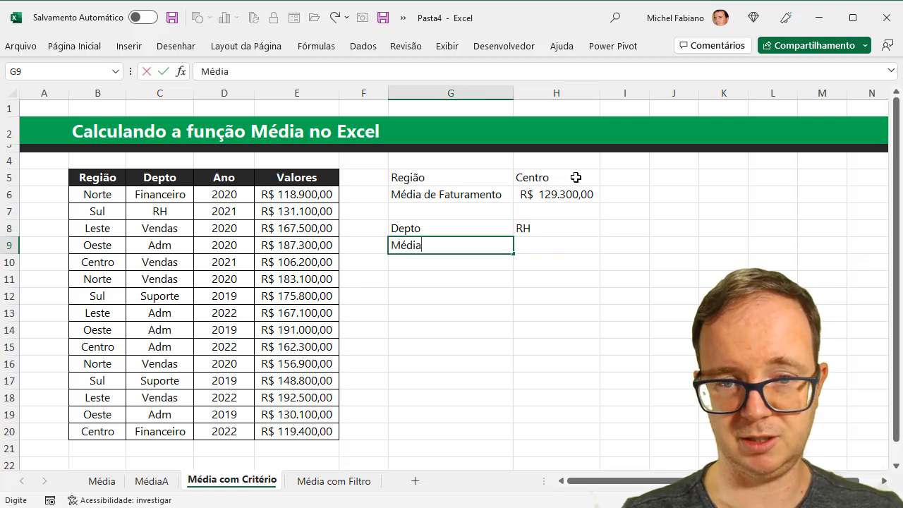
text( de Faturamento)
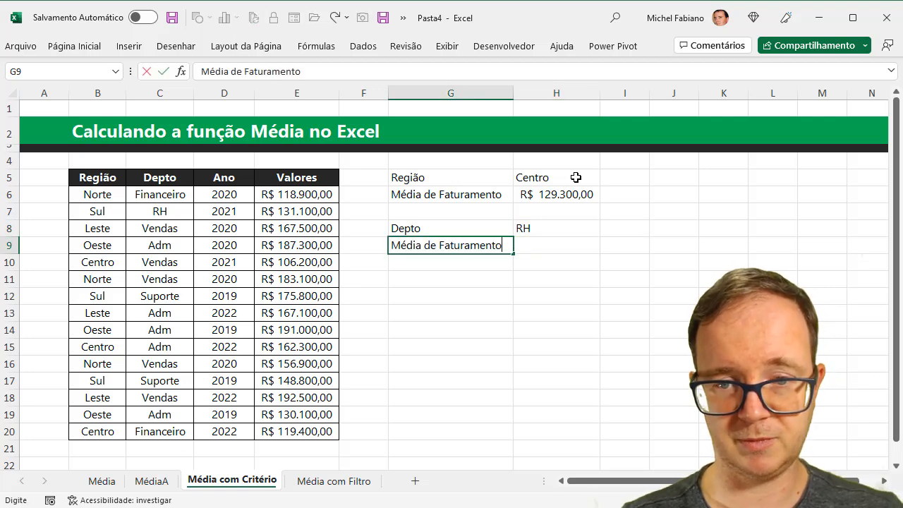
key(Tab)
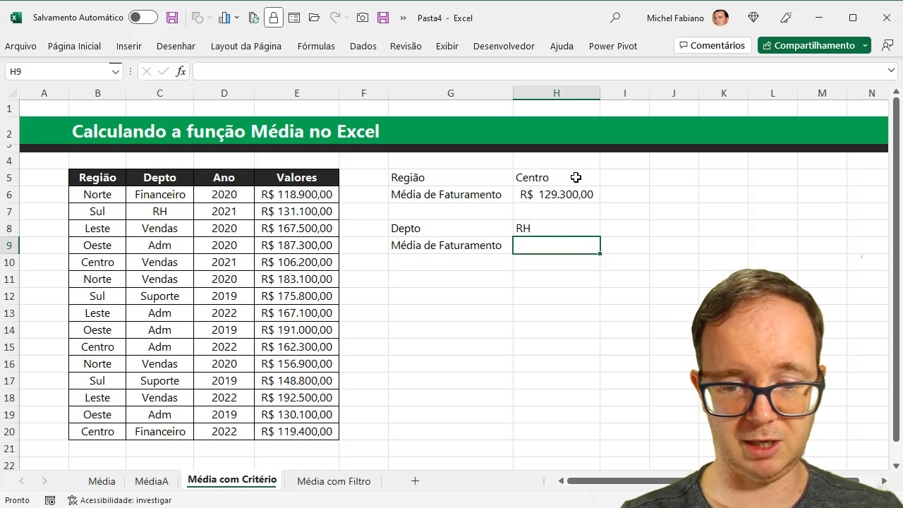
- Enter a MÉDIASE formula in H9 with C6:C20 as the criteria range, H8 as the criterion and E6:E20 as the range to average
text(=méd)
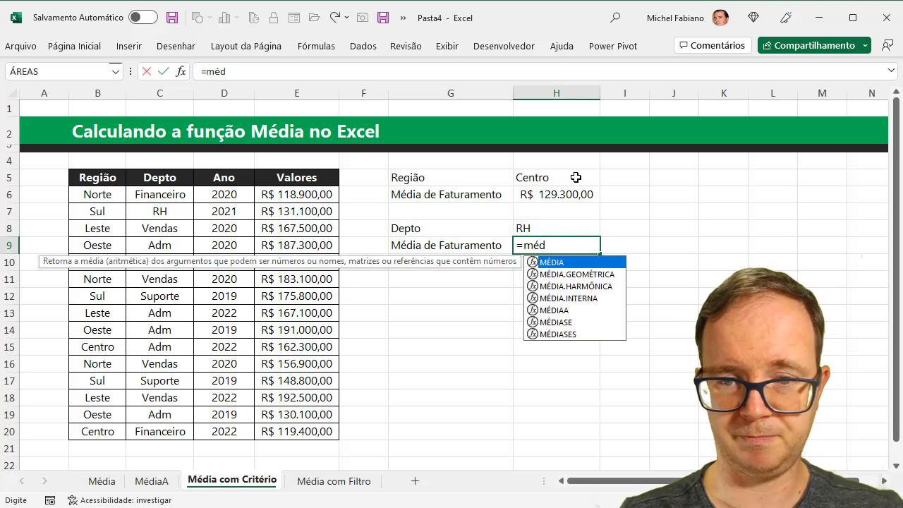
text(iase()
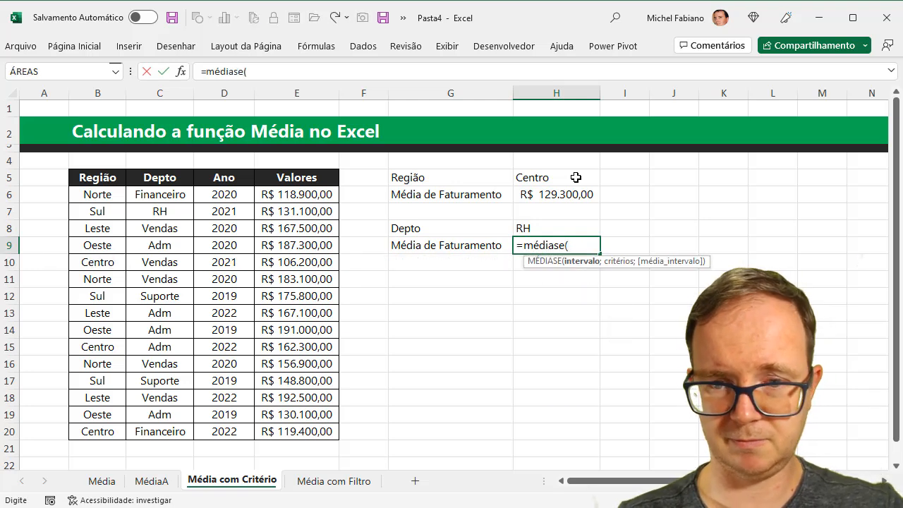
drag(180, 195, 167, 430)
text(;)
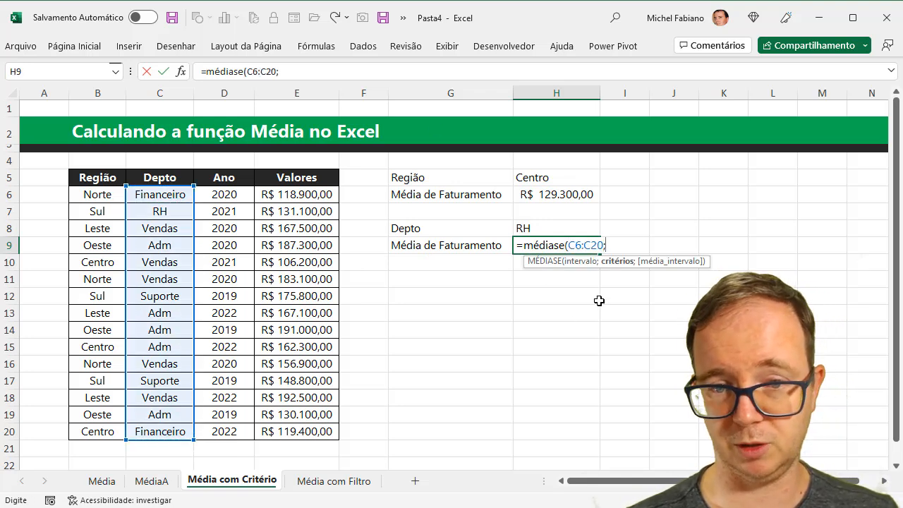
click(547, 231)
text(;)
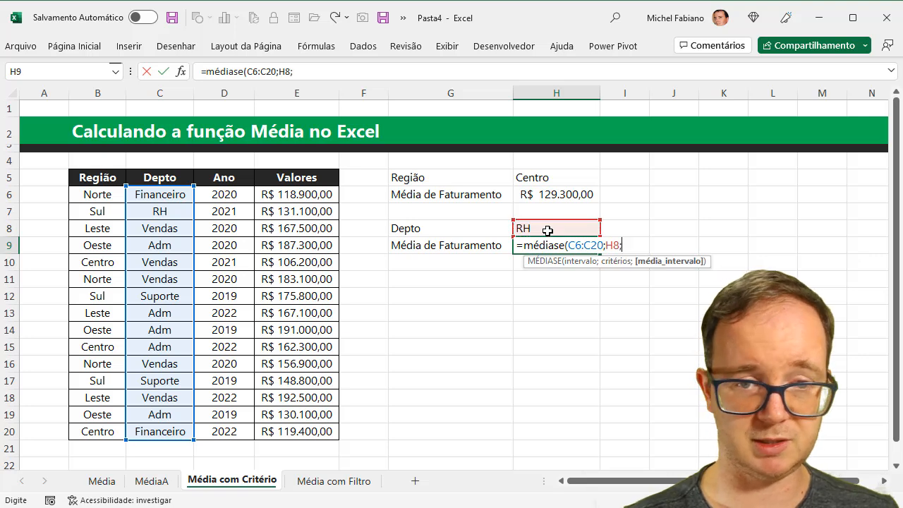
drag(313, 195, 305, 435)
text())
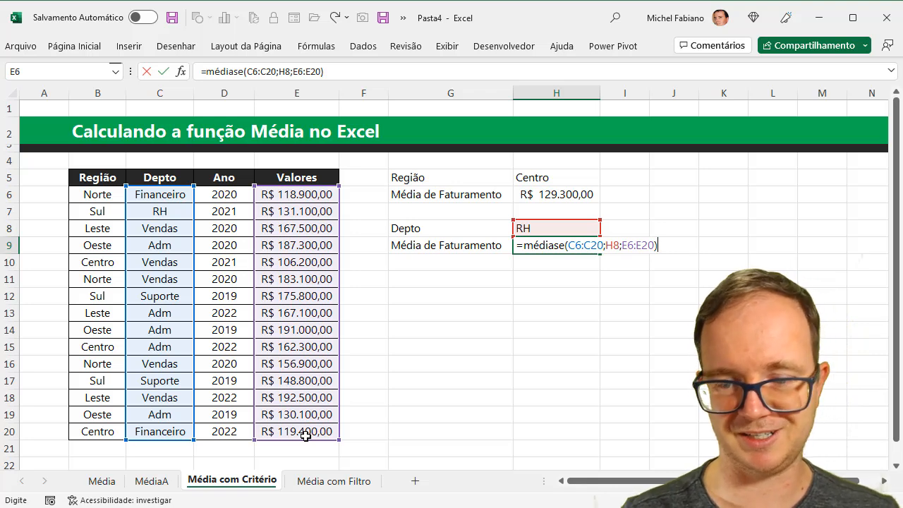
key(Return)
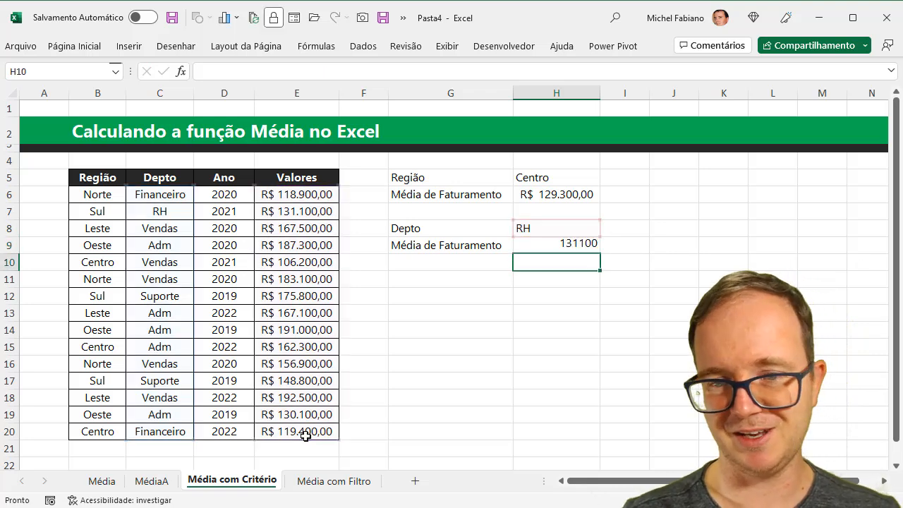
- Copy the formatting of cell H6 onto the department average in H9
click(564, 193)
click(74, 46)
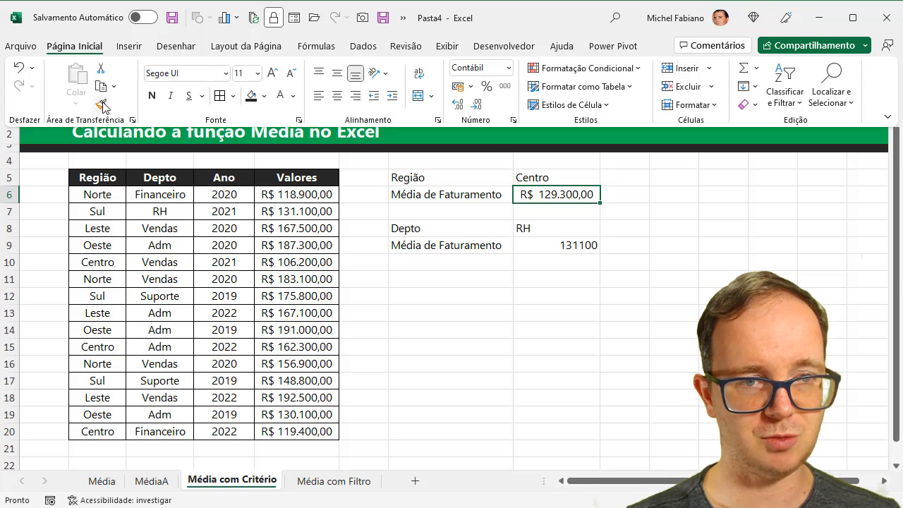
click(103, 106)
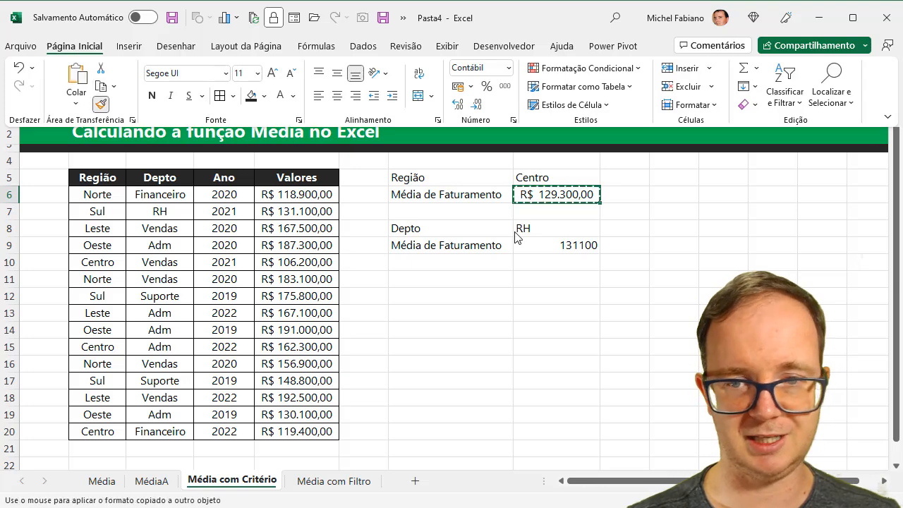
click(580, 247)
- Set the department criterion in cell H8 to Financeiro
click(567, 231)
text(Financeiro)
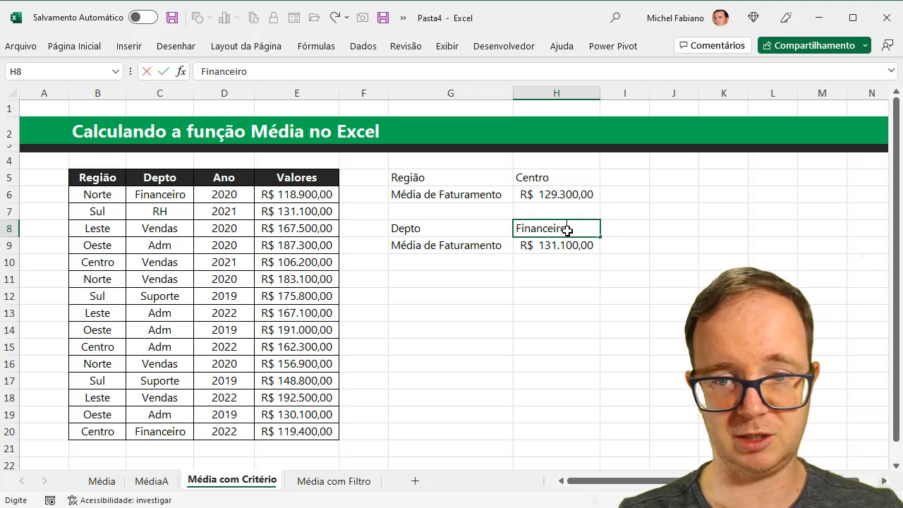
key(Return)
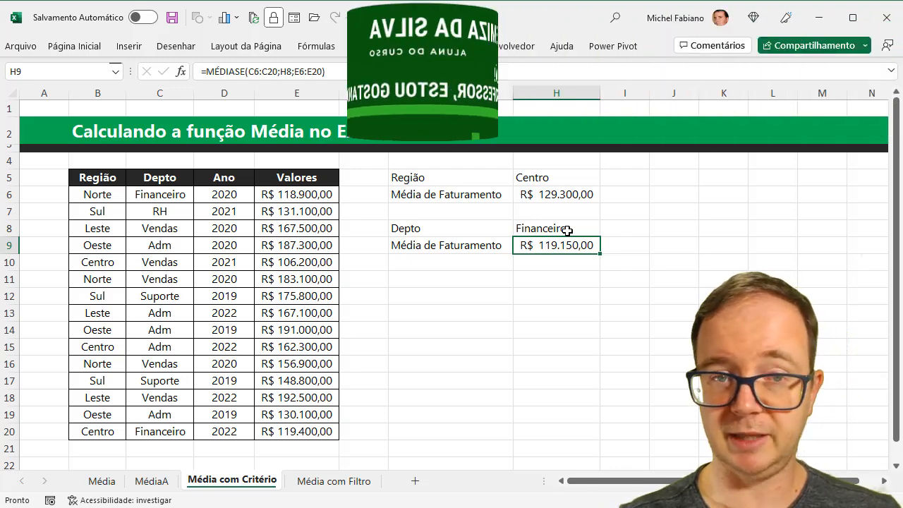
- On the Média com Filtro sheet, convert the range B5:E20 into a table with headers
click(329, 481)
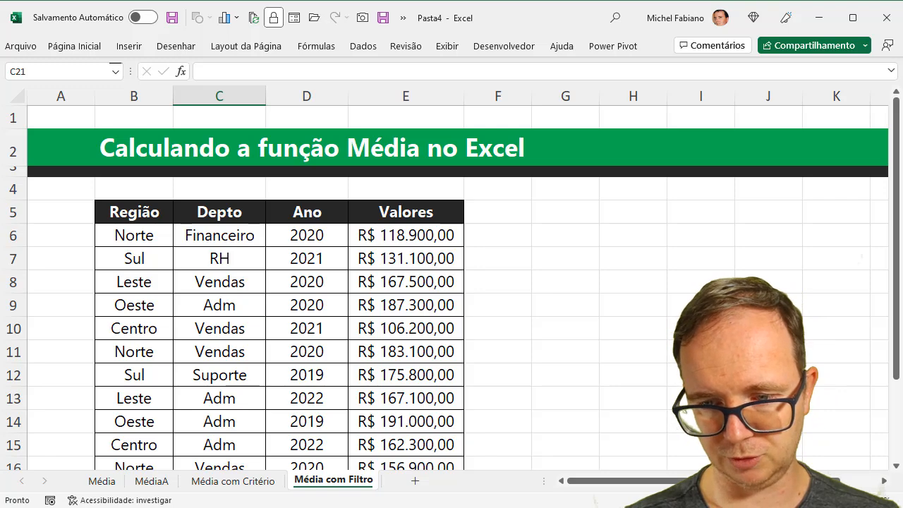
ctrl+scroll(375, 298, down, 3)
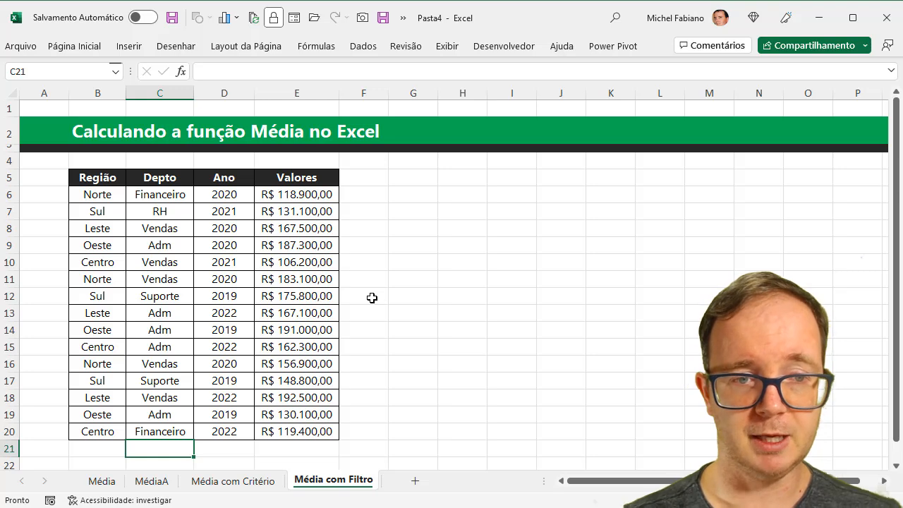
drag(92, 177, 292, 430)
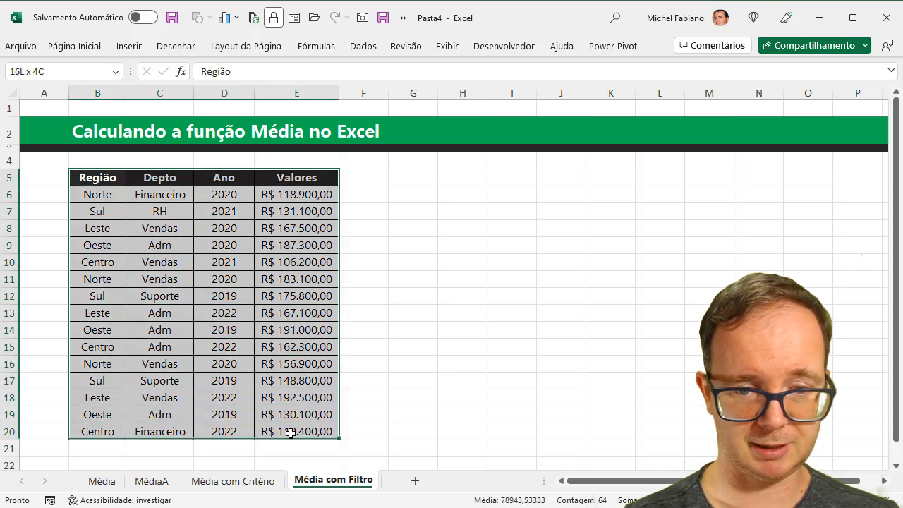
click(136, 47)
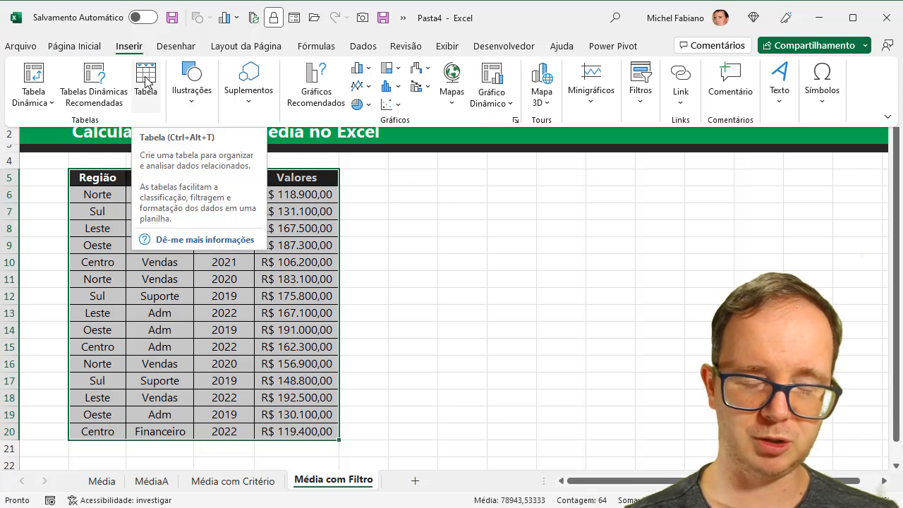
click(145, 78)
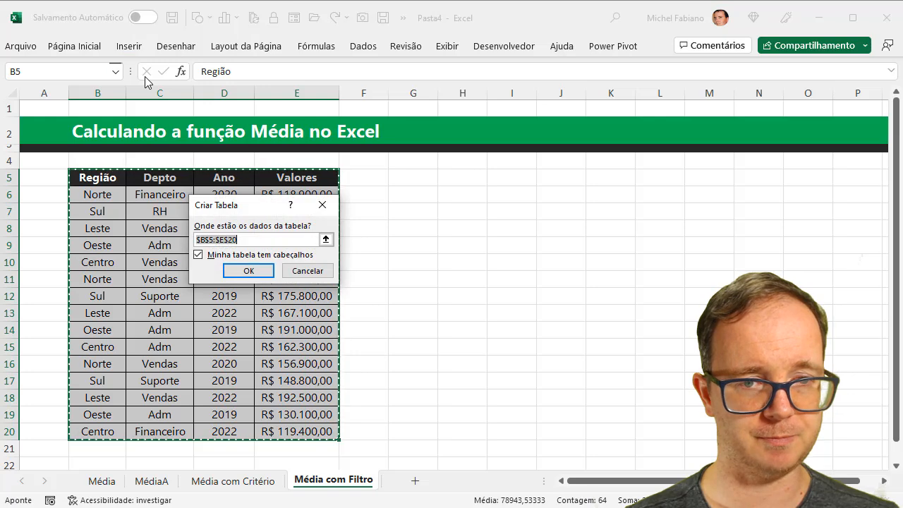
click(245, 271)
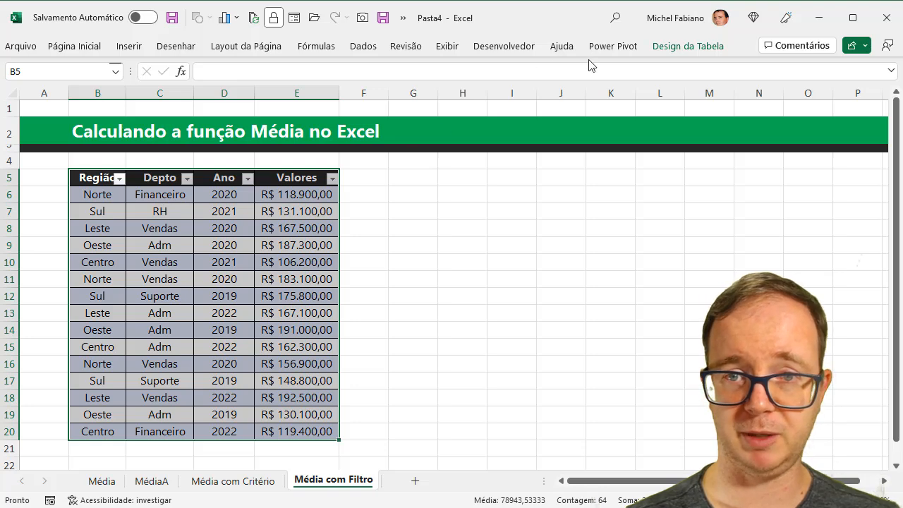
- Insert a slicer for the Região field of the table and filter the rows to Norte
click(675, 46)
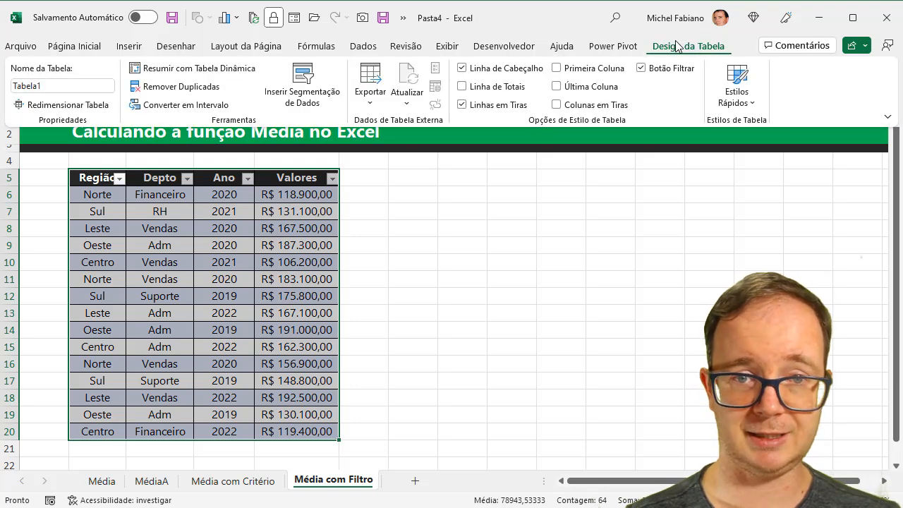
click(312, 96)
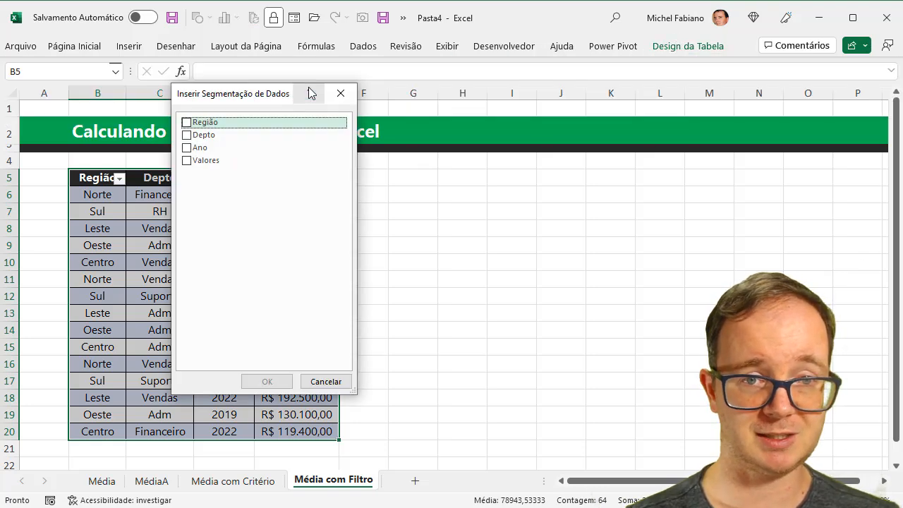
click(199, 122)
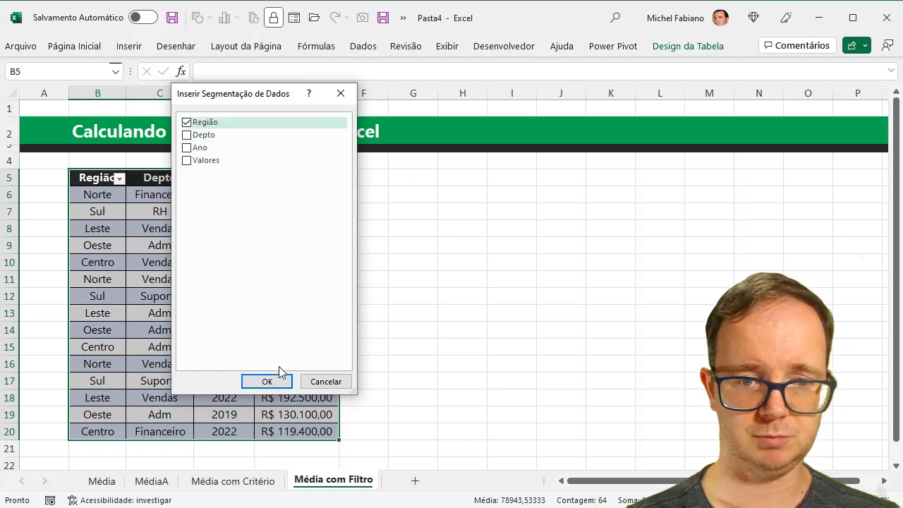
click(268, 381)
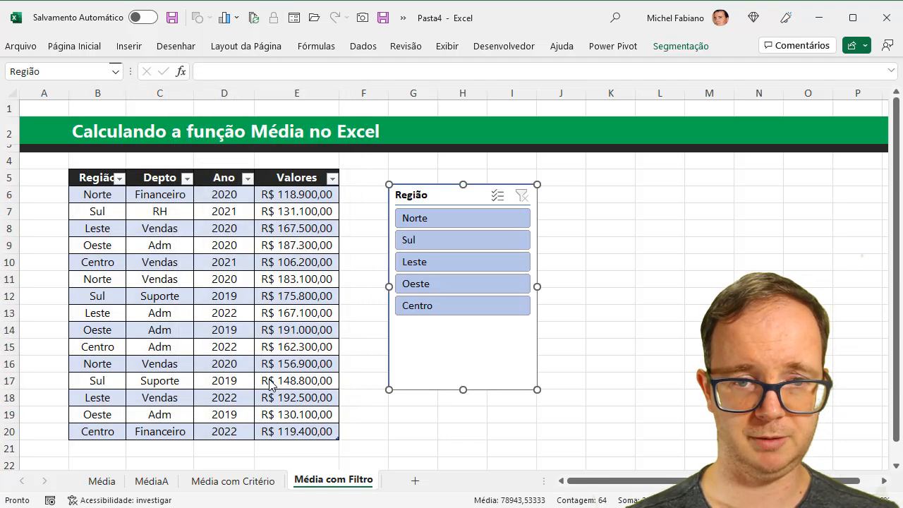
click(437, 218)
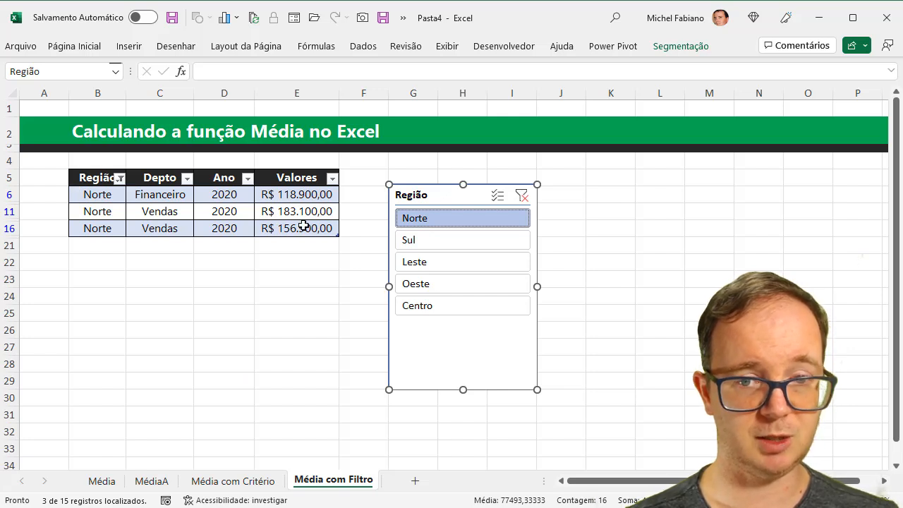
- Clear the Região slicer filter and insert two new rows between the dark banner strip and the table
click(521, 197)
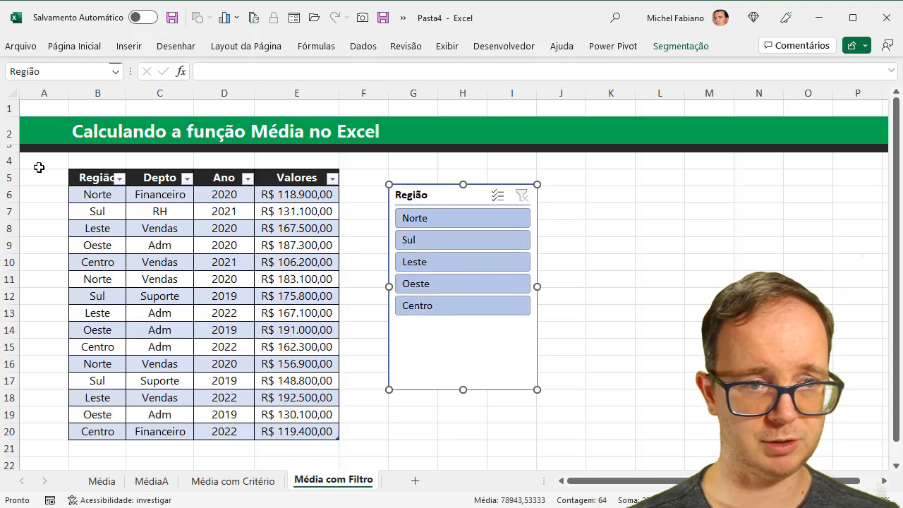
click(4, 160)
right_click(6, 161)
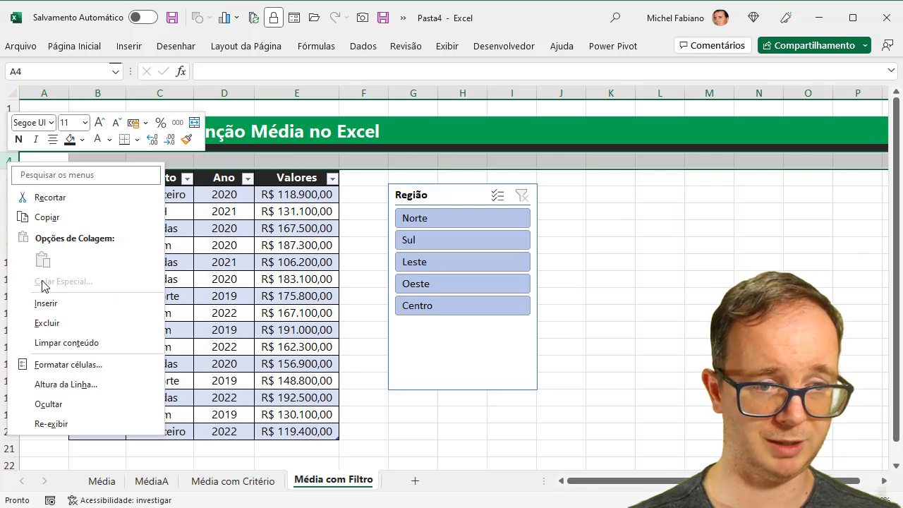
click(51, 311)
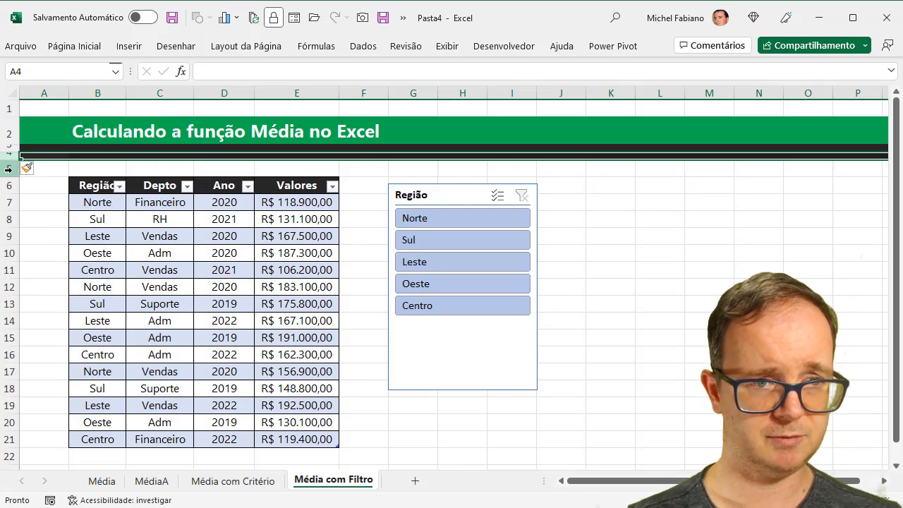
click(12, 169)
right_click(12, 170)
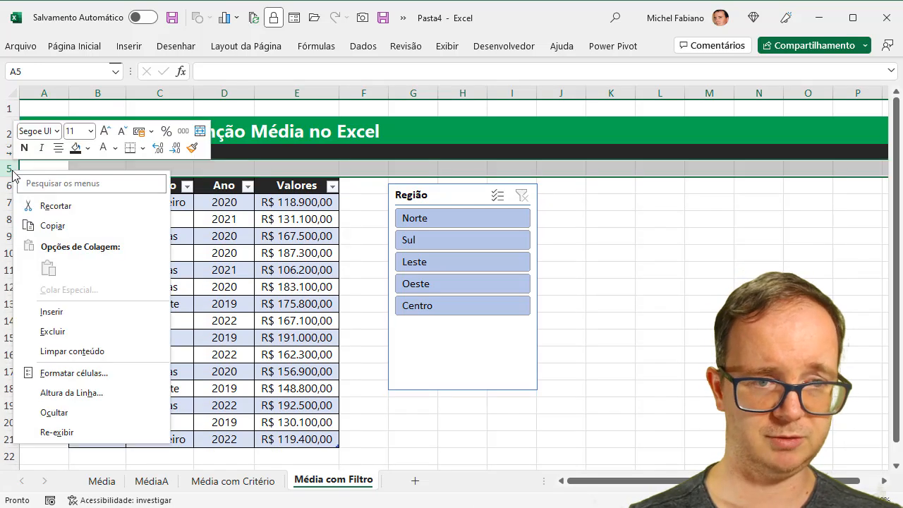
click(59, 315)
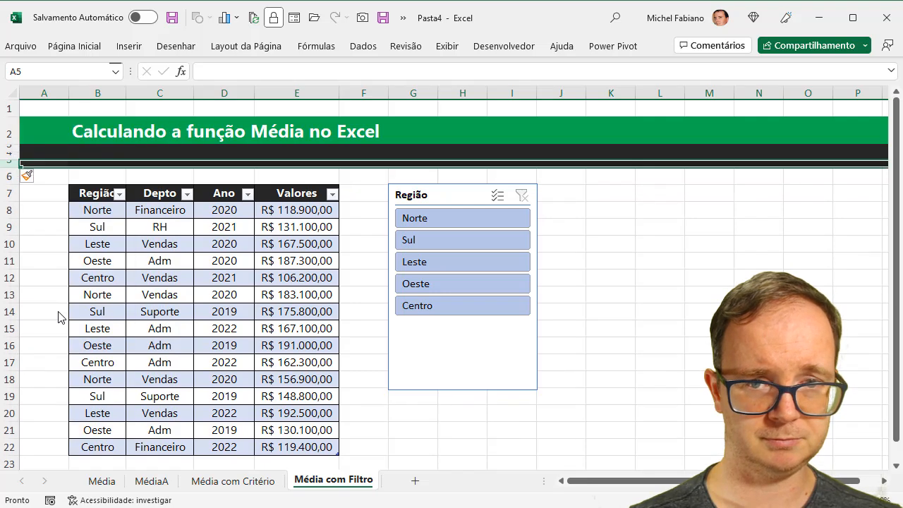
- Copy the formatting of blank row 6 onto the newly inserted rows 4 and 5
click(9, 176)
click(75, 47)
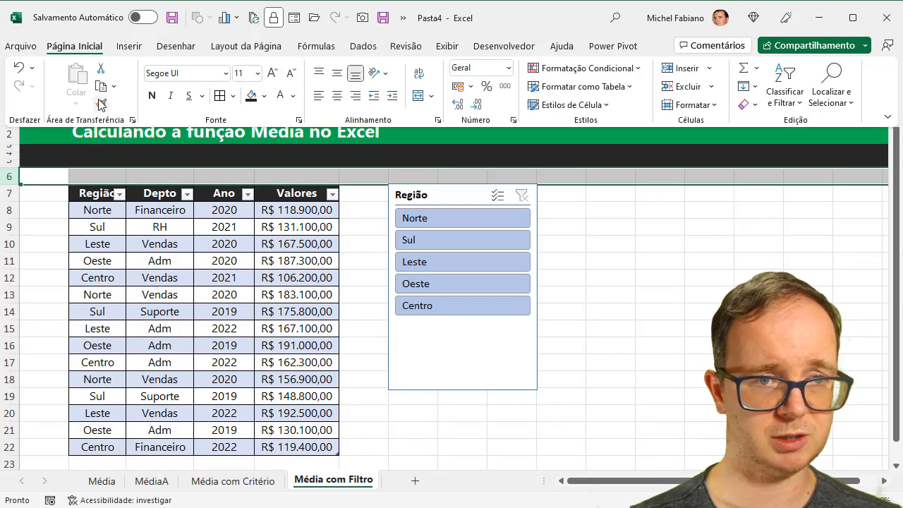
click(102, 102)
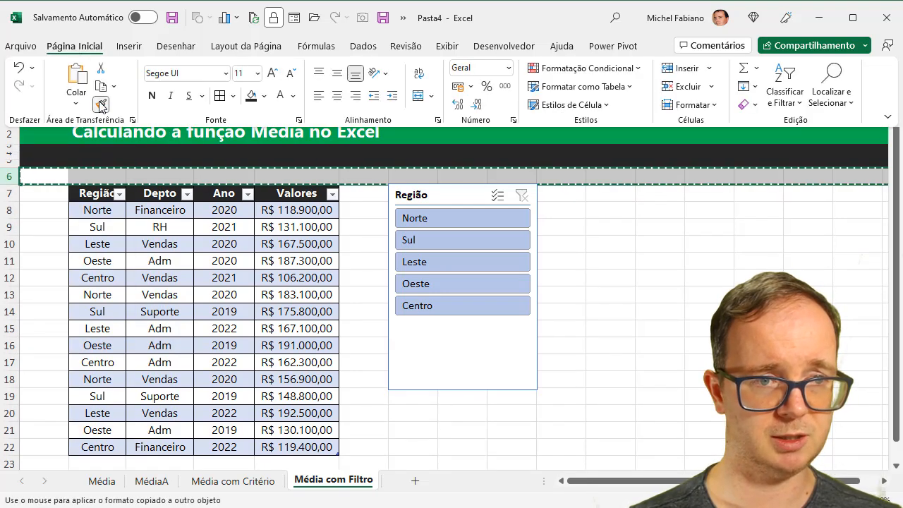
click(12, 168)
drag(12, 164, 11, 156)
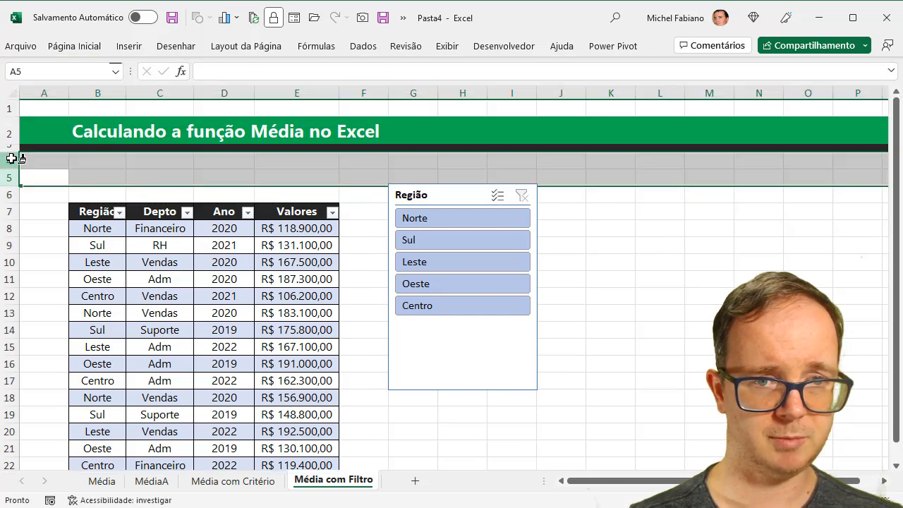
click(143, 177)
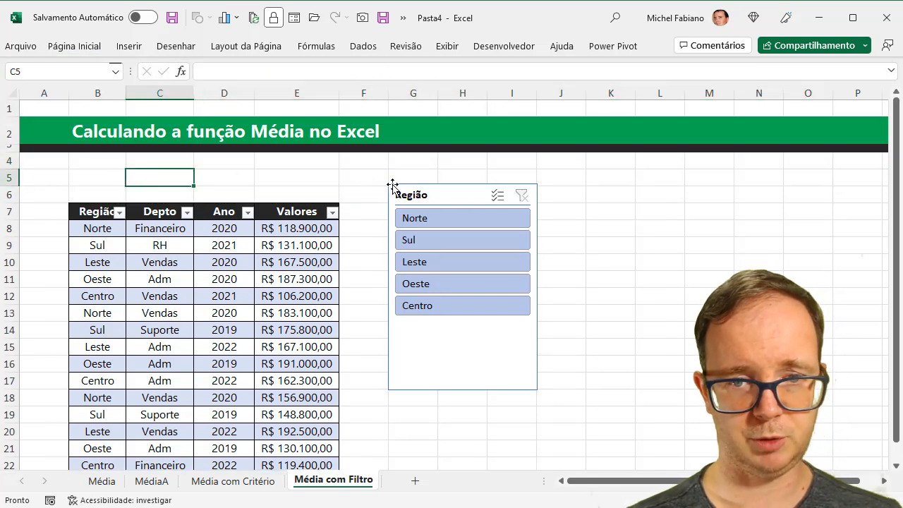
- Move the Região slicer up over the green banner, starting around column I, and set it to 5 columns
drag(455, 195, 574, 133)
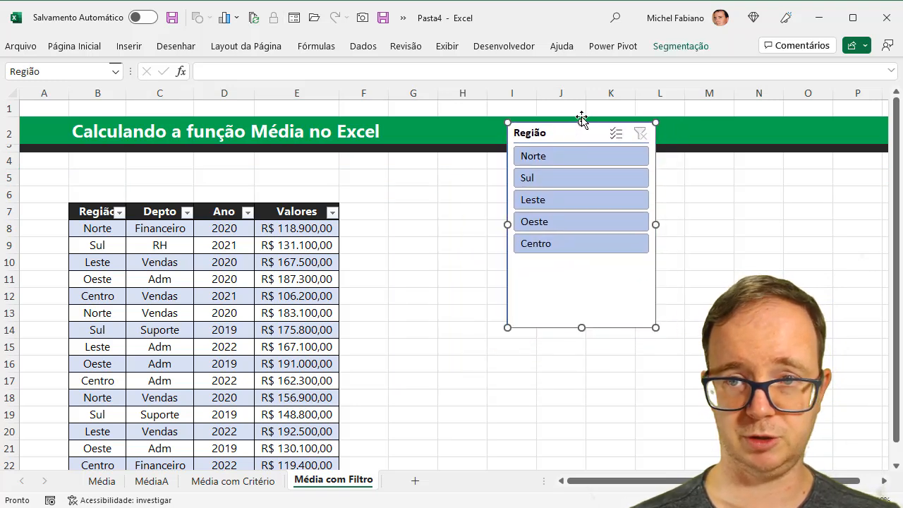
click(670, 46)
click(741, 64)
click(741, 64)
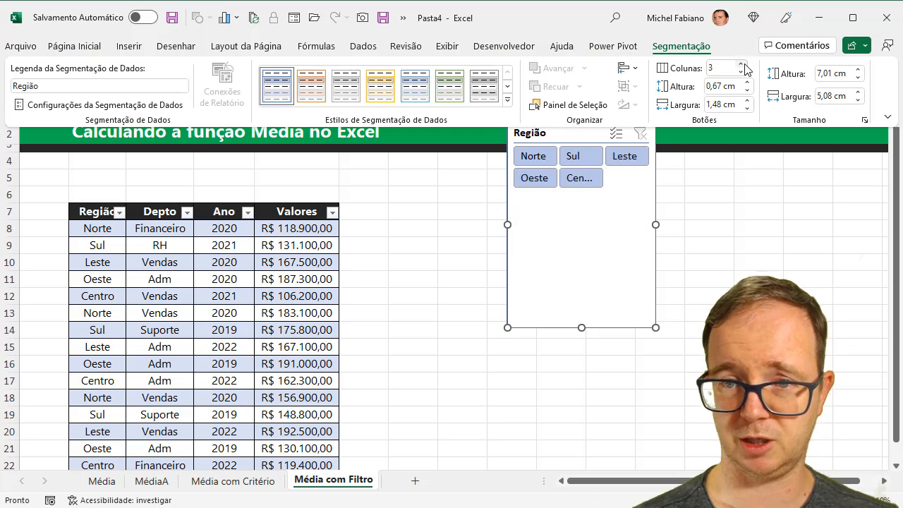
click(741, 64)
click(741, 64)
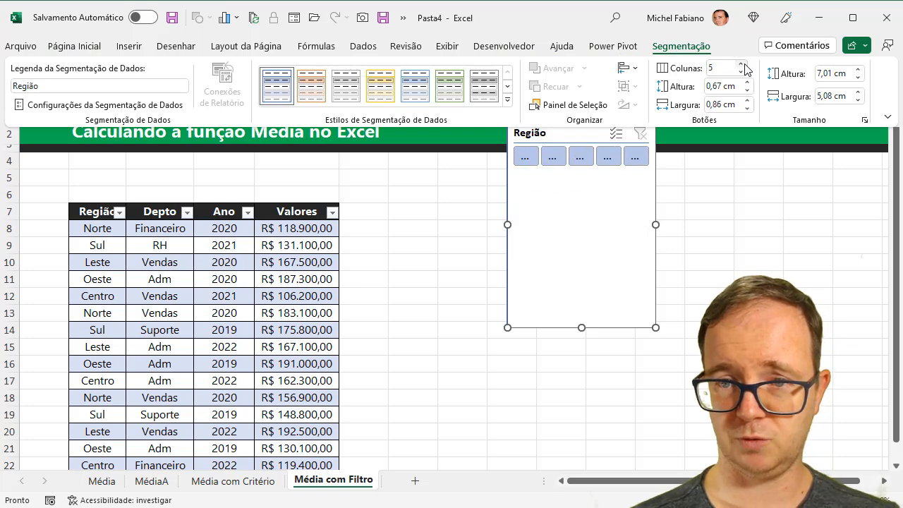
- Reduce the slicer's height to fit one row of buttons and widen it until all the region names fit
click(581, 328)
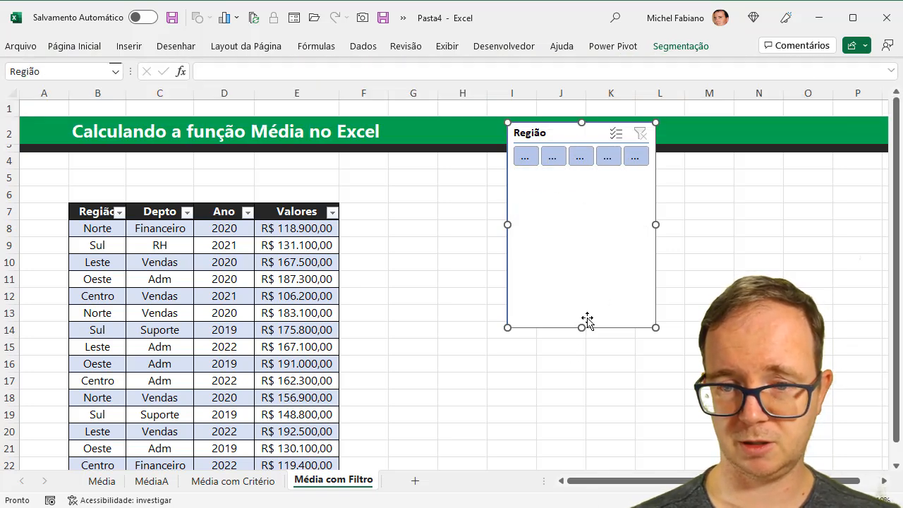
drag(582, 325, 585, 179)
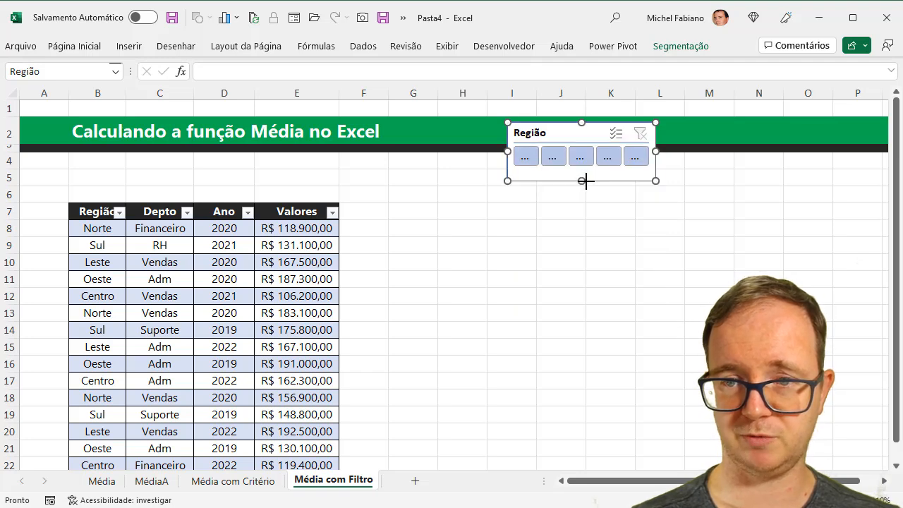
drag(656, 150, 757, 146)
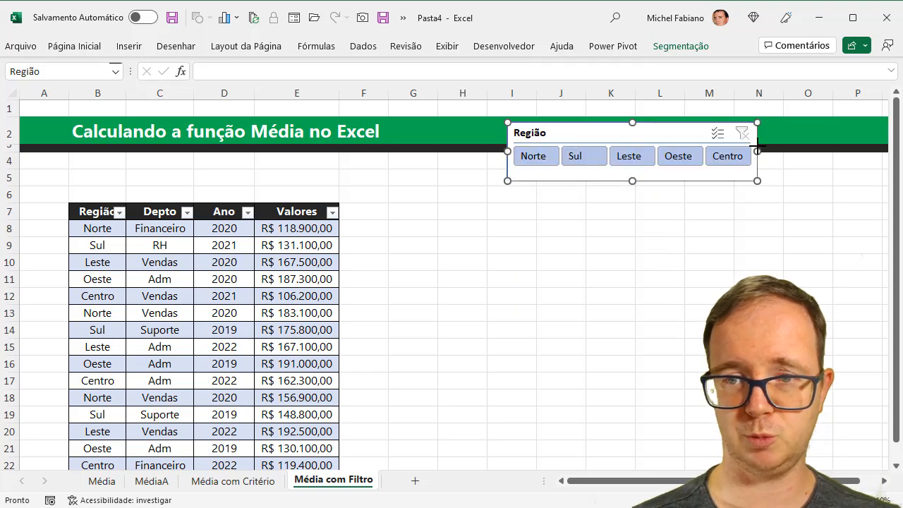
- Test the slicer by filtering the table to Sul, Norte and Oeste, and clear the filter
click(585, 159)
click(555, 158)
click(667, 161)
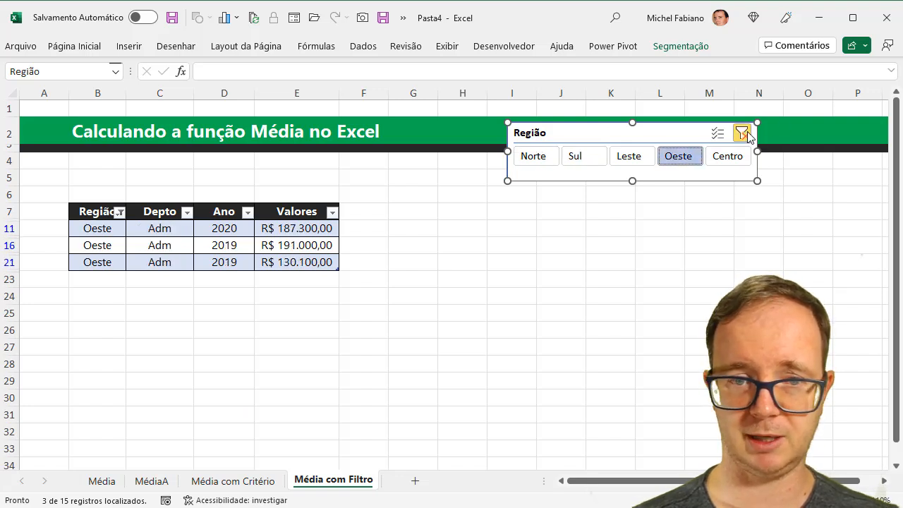
click(741, 133)
- Enter the label "Faturamento Médio da Região" in cell C5
click(173, 175)
text(F)
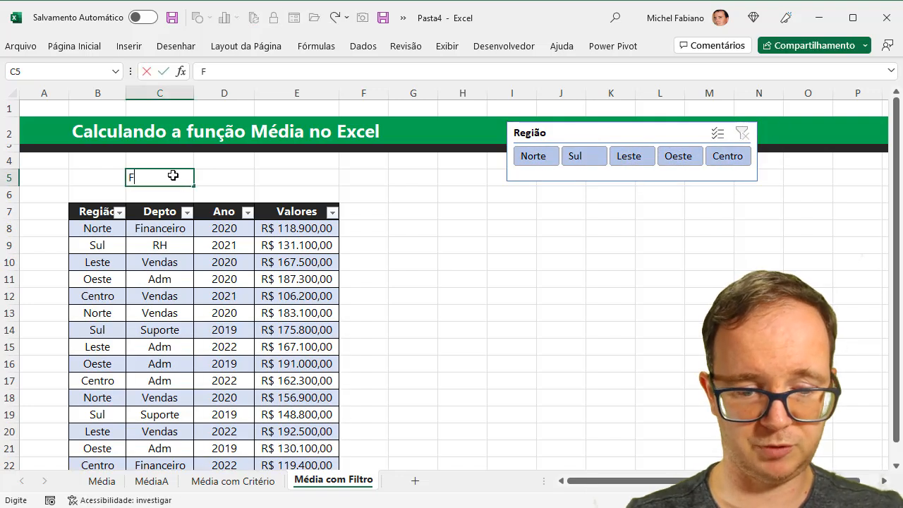
text(aturame)
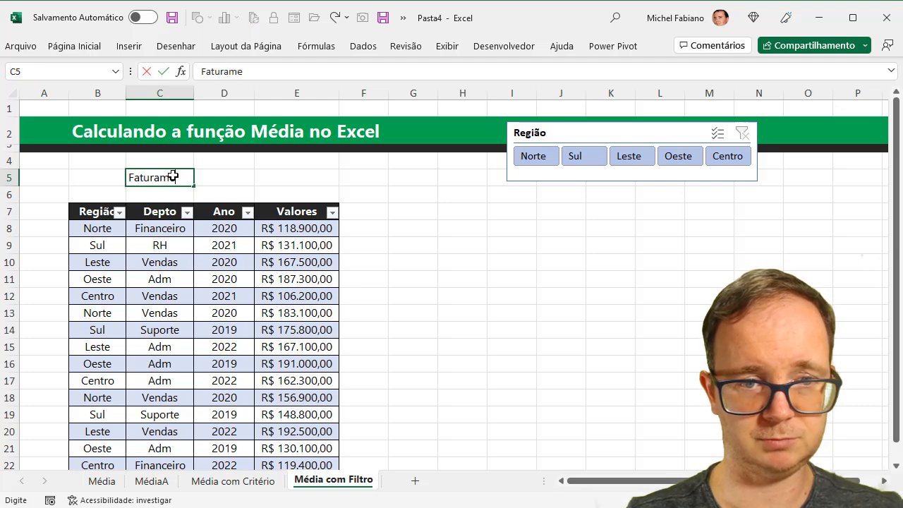
text(nto Médio)
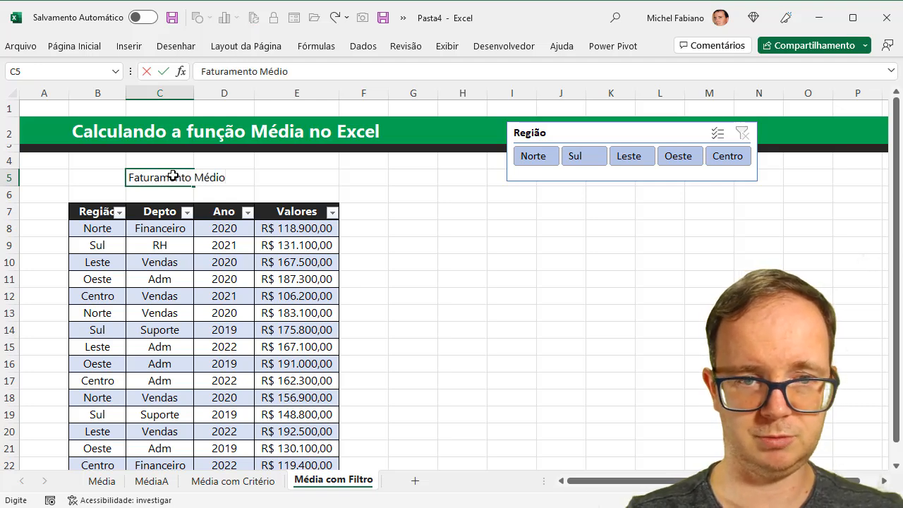
text( da Regi)
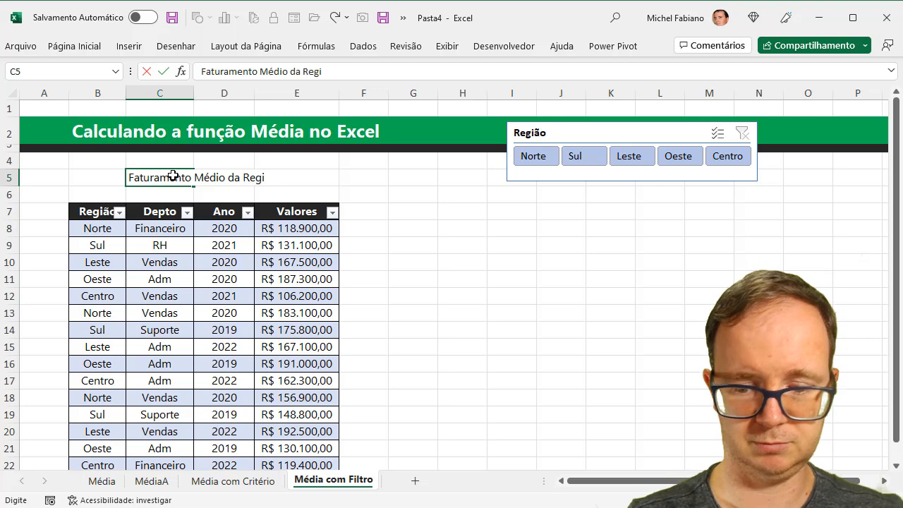
text(ão)
key(Return)
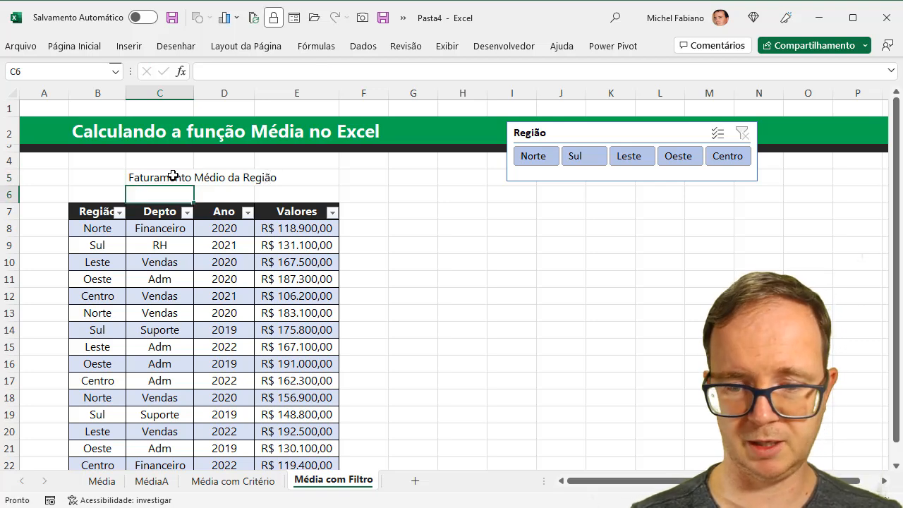
- In cell F5, average the table's Valores column with the formula =SUBTOTAL(1;Tabela1[Valores])
key(Right)
key(Right)
key(Right)
key(Up)
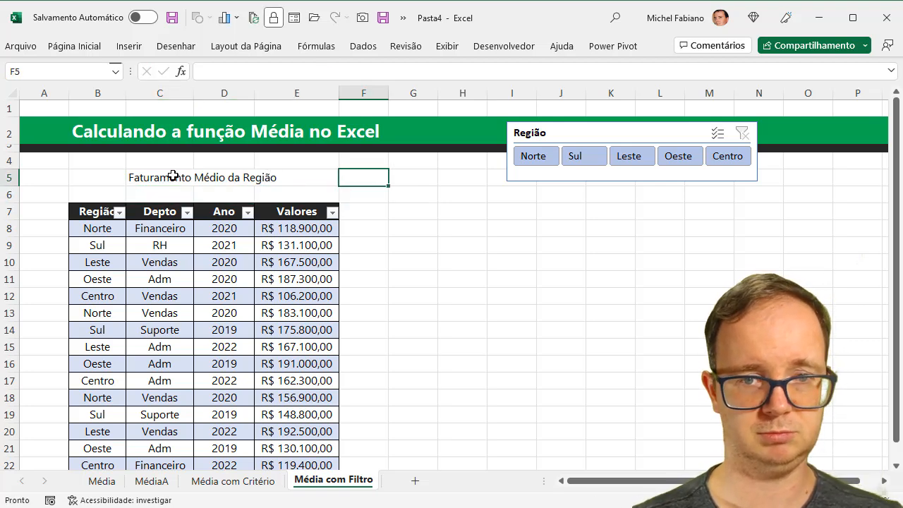
text(=subtot)
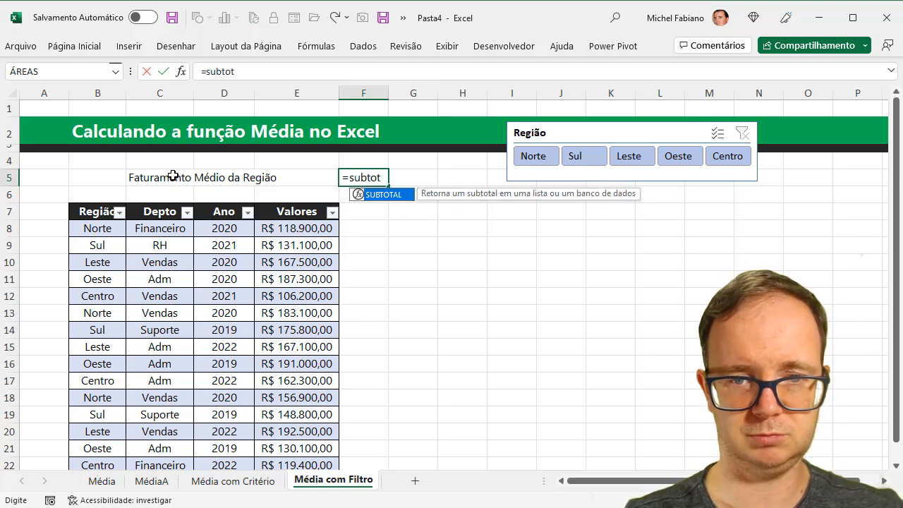
text(al()
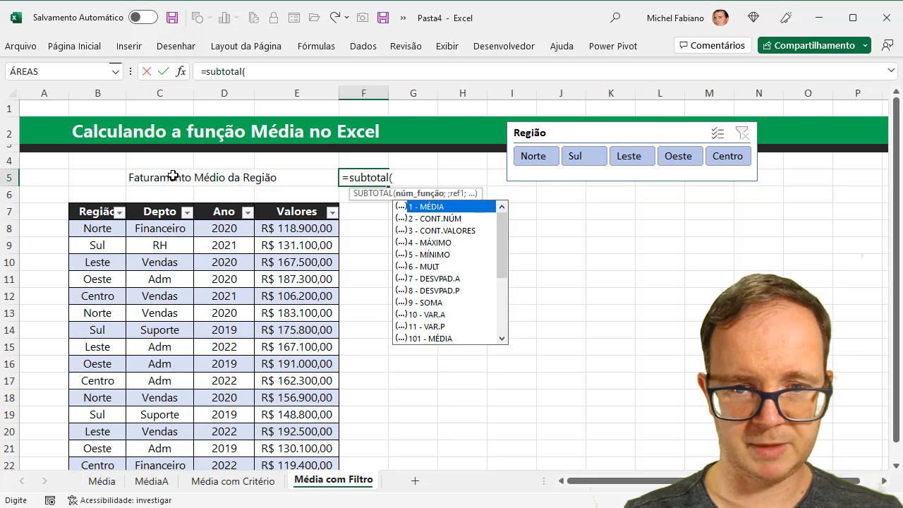
double_click(428, 208)
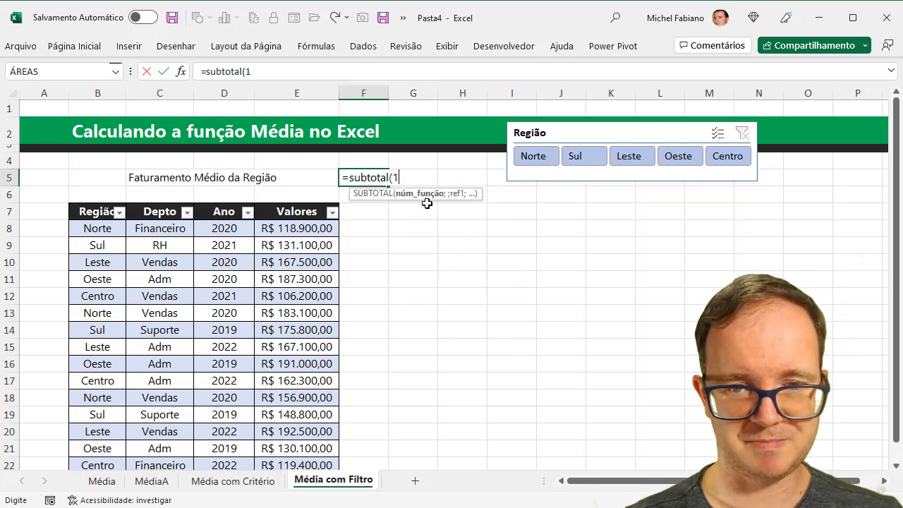
text(;)
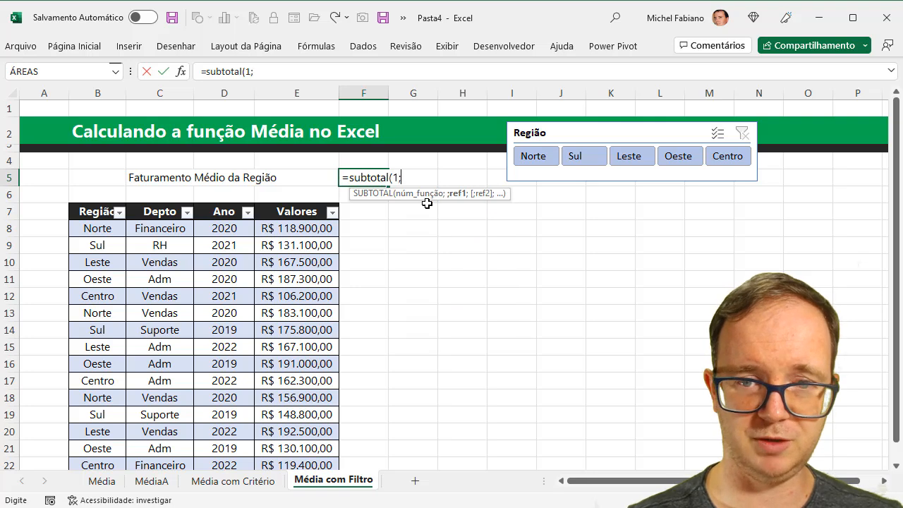
click(293, 229)
drag(292, 229, 294, 420)
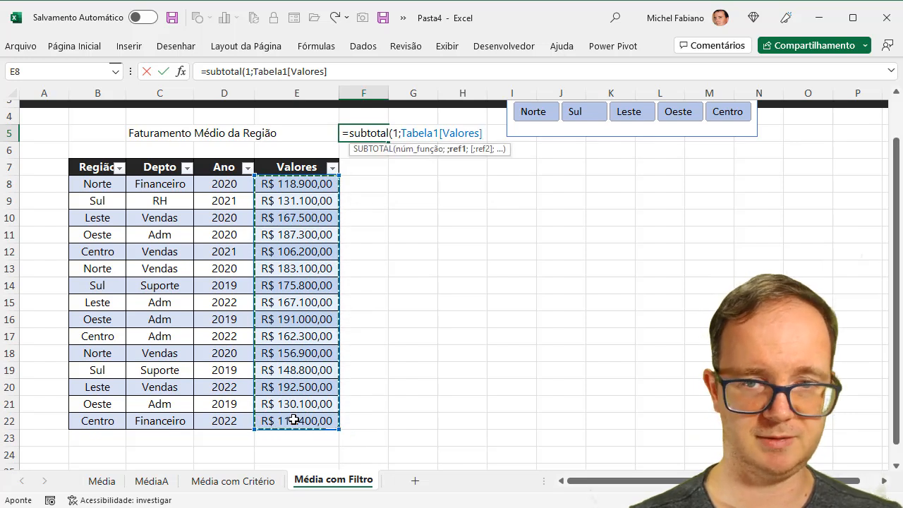
text())
key(Return)
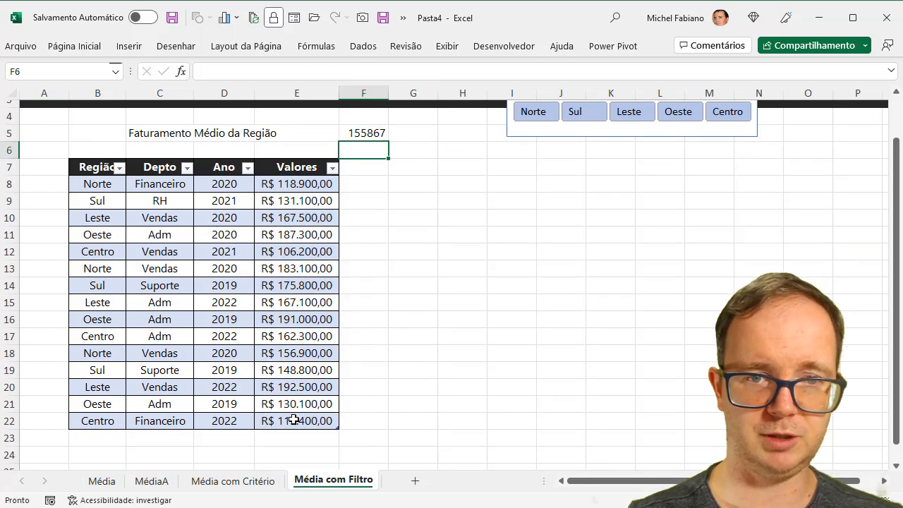
- Apply the accounting number format in R$ to the average in cell F5
click(363, 134)
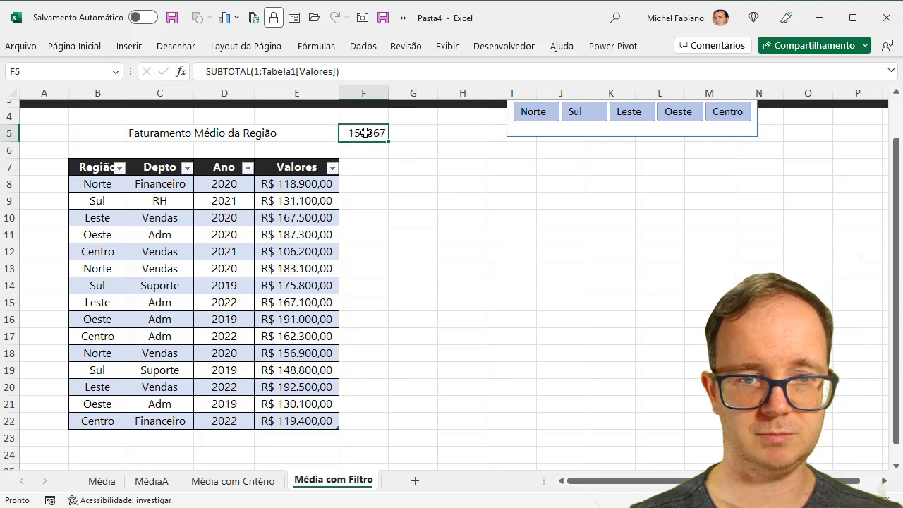
click(88, 46)
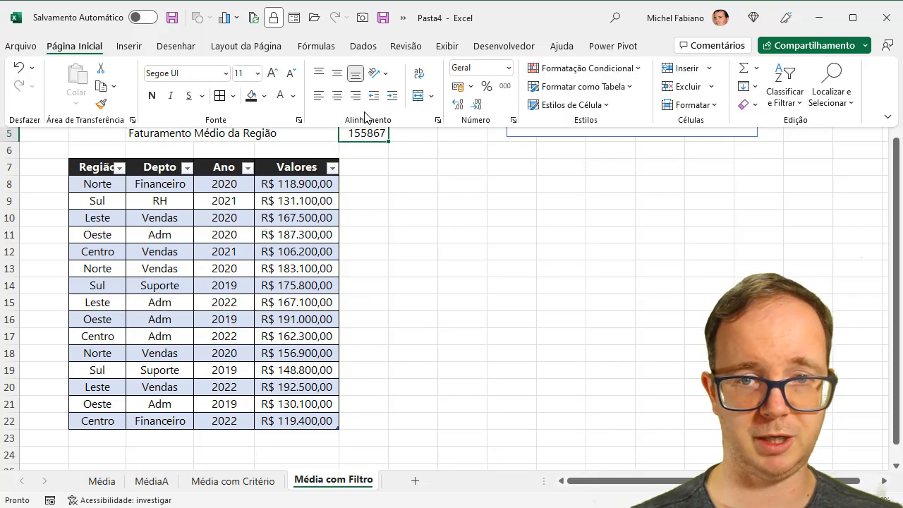
click(457, 86)
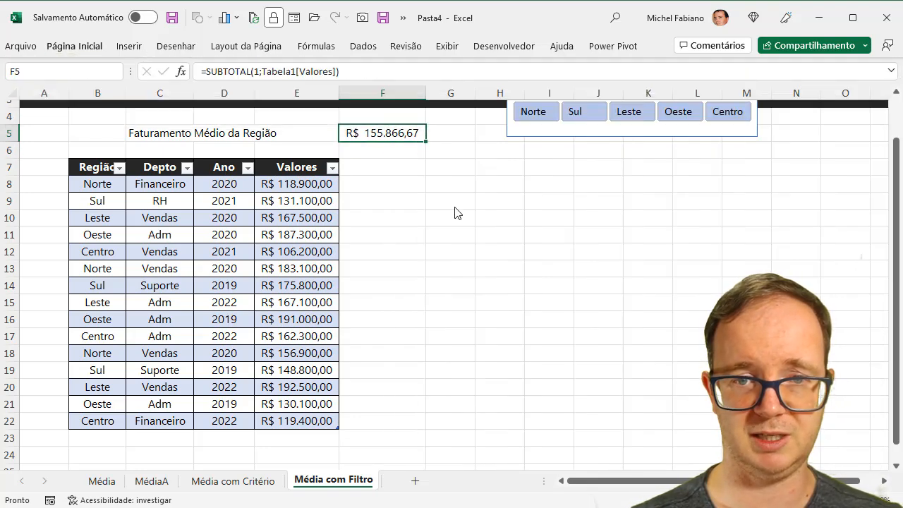
- Filter the table by Norte, Sul and Leste in turn to check how the average in F5 responds
scroll(898, 148, up, 1)
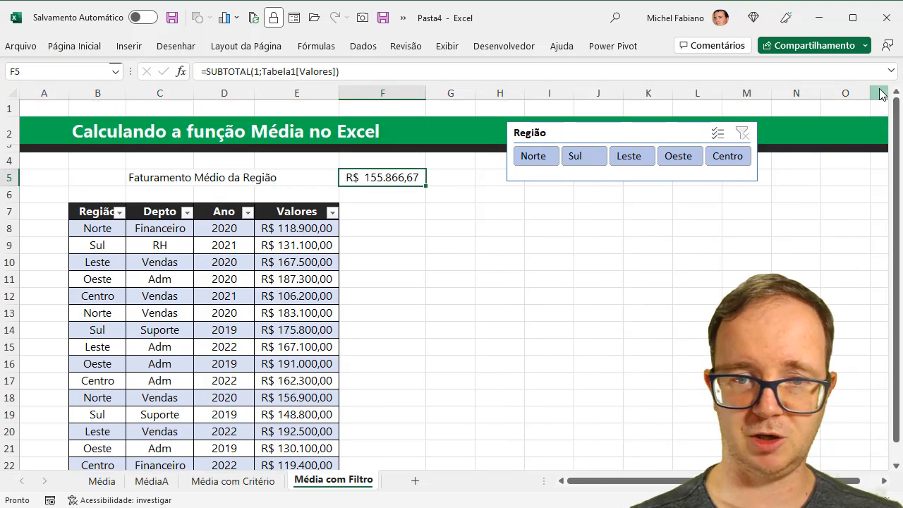
click(544, 156)
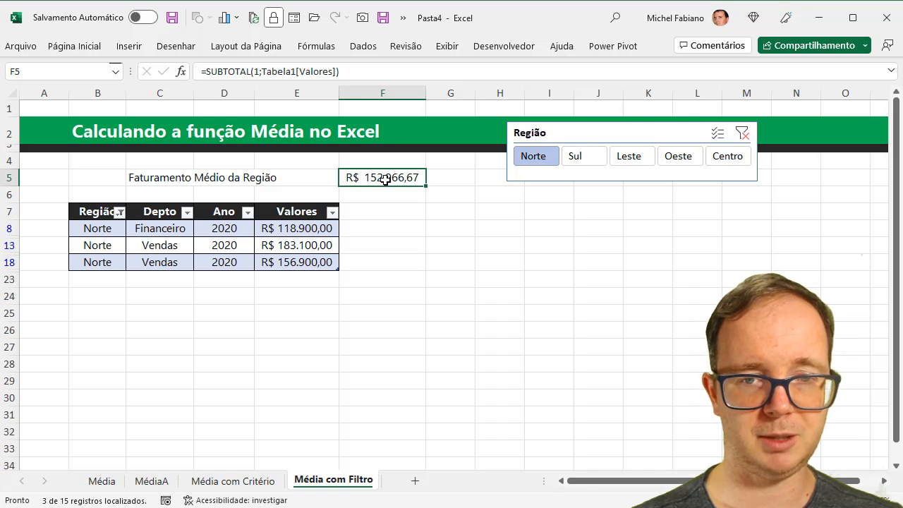
click(581, 158)
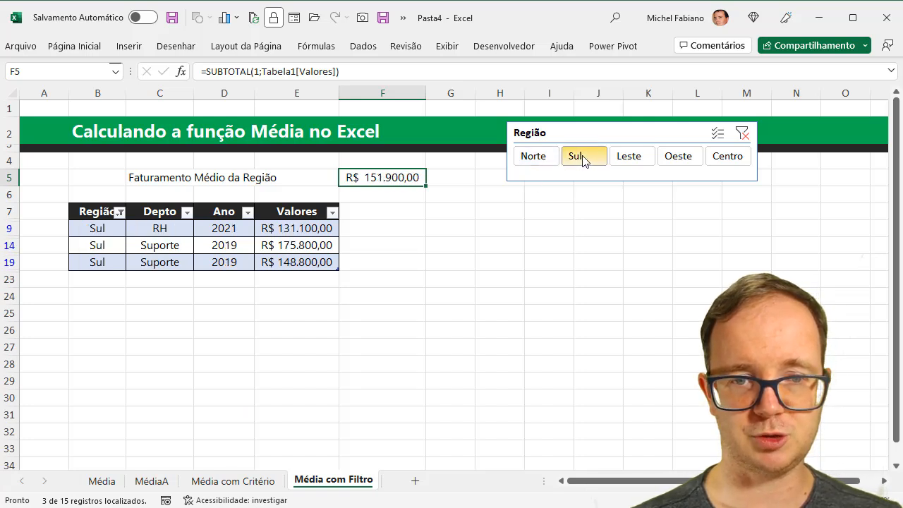
click(629, 163)
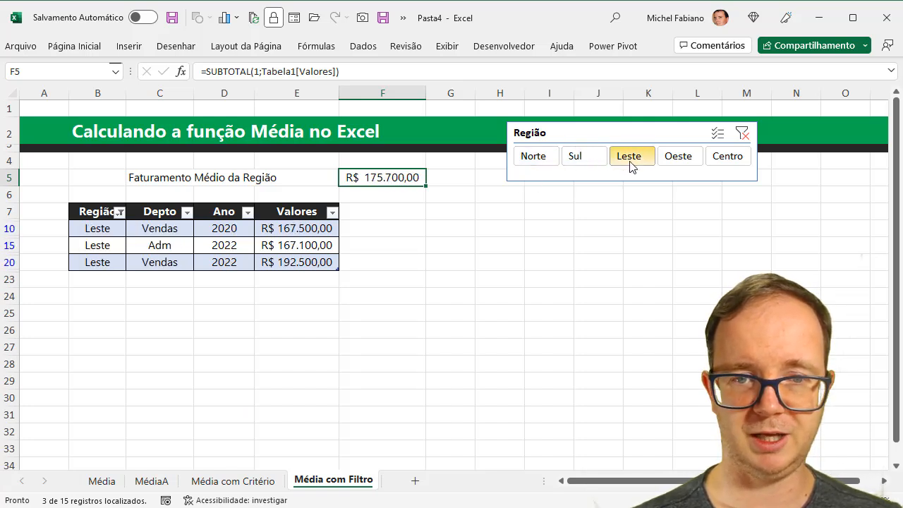
- Filter the table by Oeste and Centro, and back through Oeste, Leste, Sul and Norte, to compare the regional averages in F5
click(679, 162)
click(723, 163)
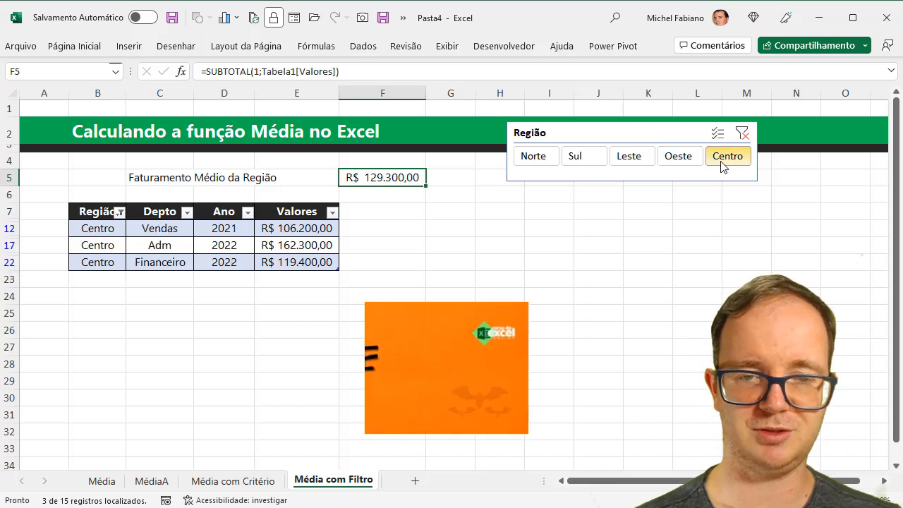
click(677, 162)
click(617, 158)
click(578, 160)
click(534, 157)
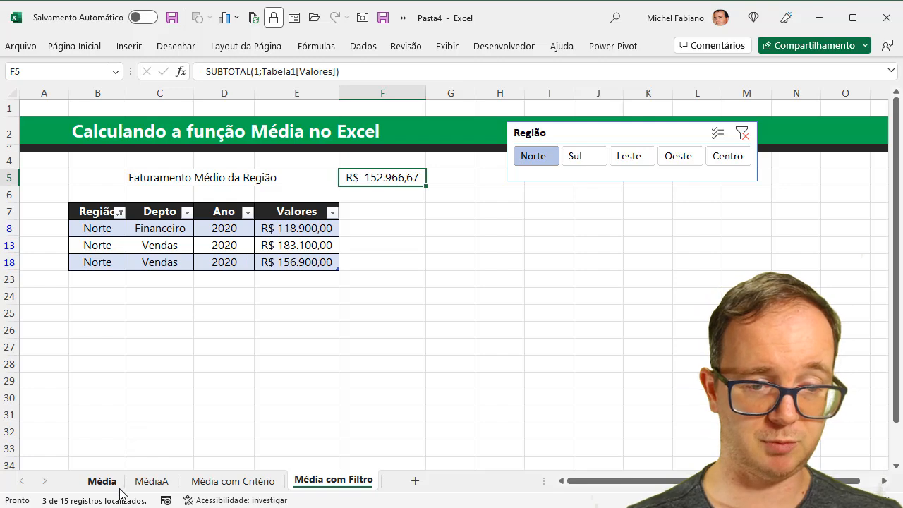
- Review the MédiaA, Média and Média com Critério sheets, and filter the table on the Média com Filtro sheet by Sul
click(154, 482)
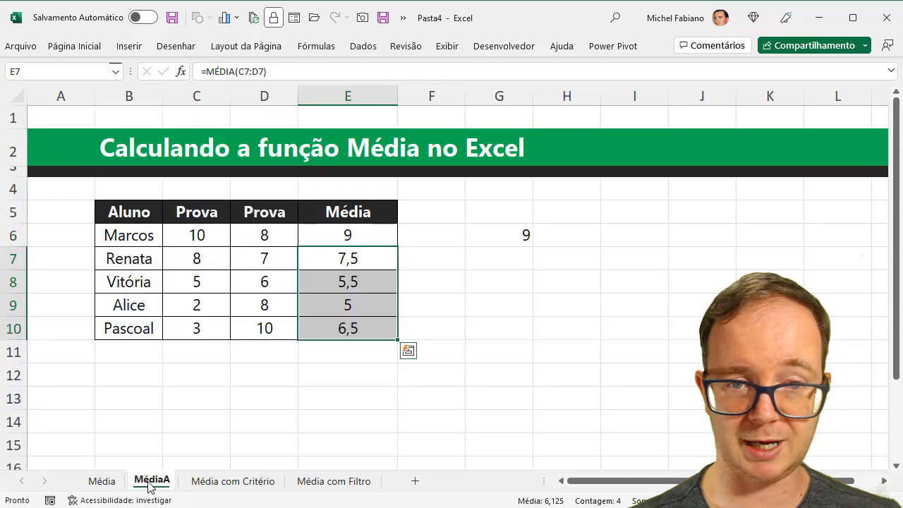
click(102, 481)
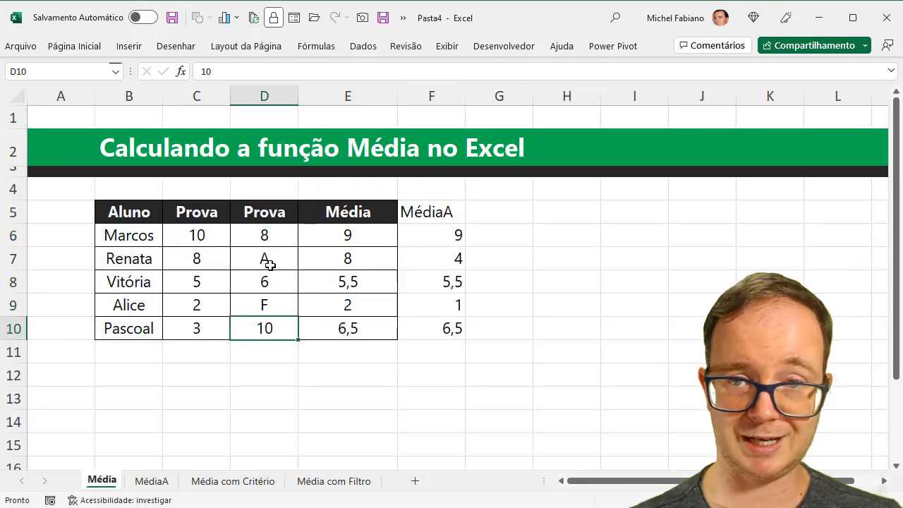
click(223, 483)
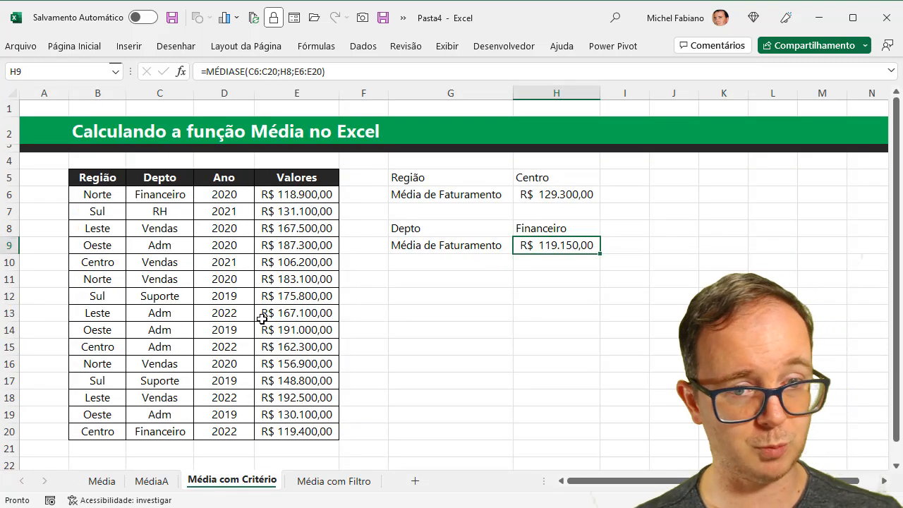
click(334, 483)
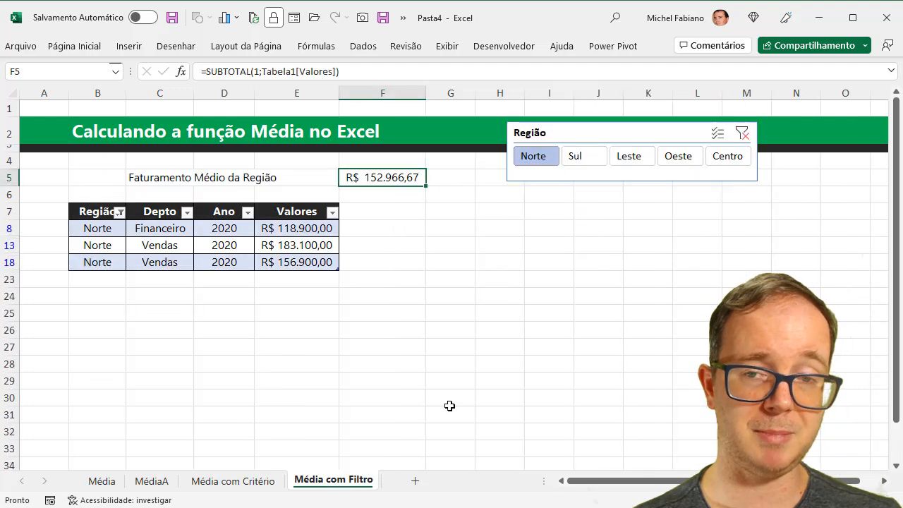
click(603, 168)
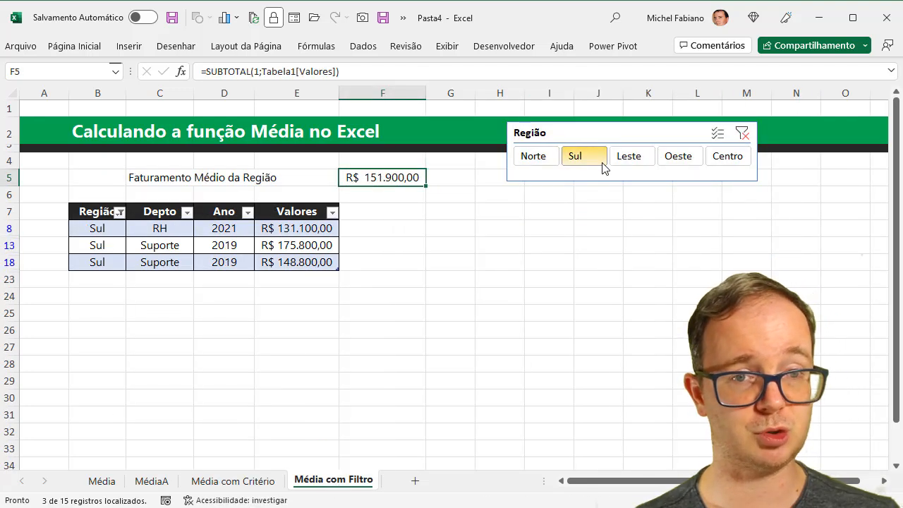